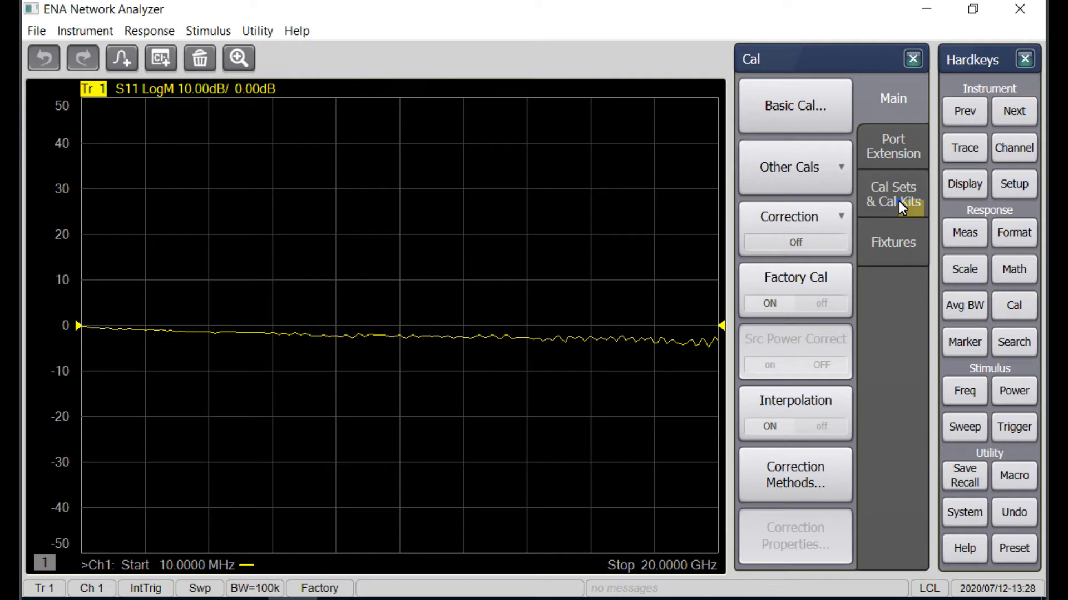
- Insert a new calibration kit into the list of standard cal kits
left_click(898, 201)
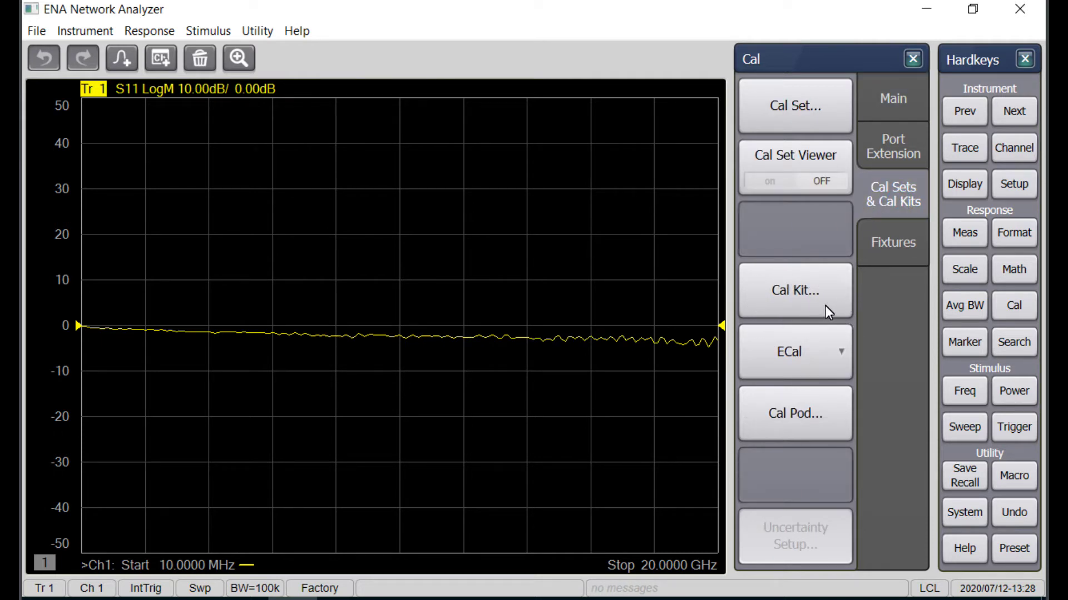
left_click(796, 296)
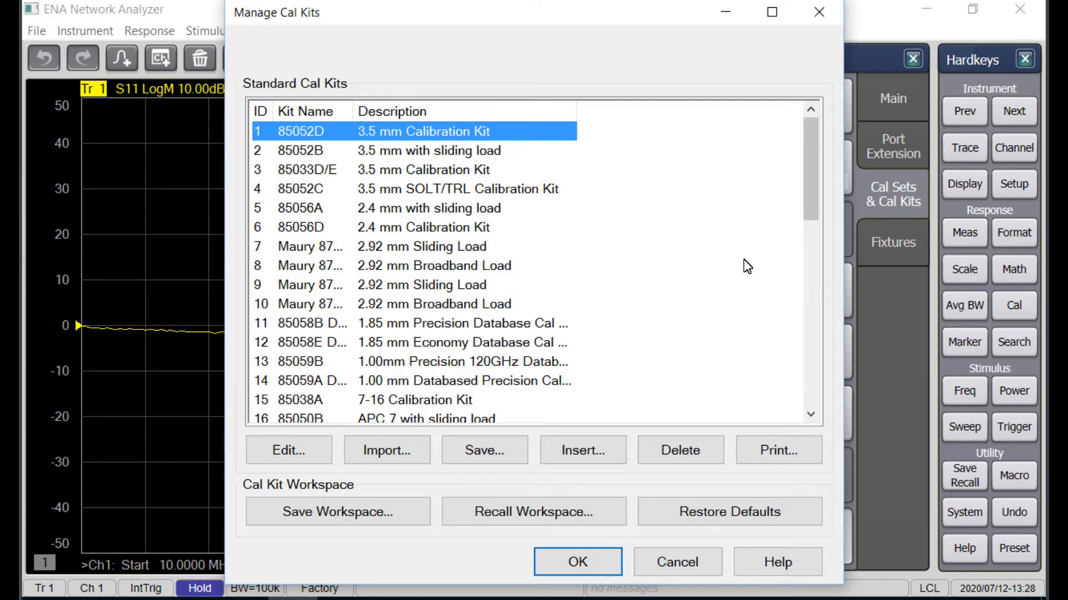
left_click_drag(810, 205, 805, 181)
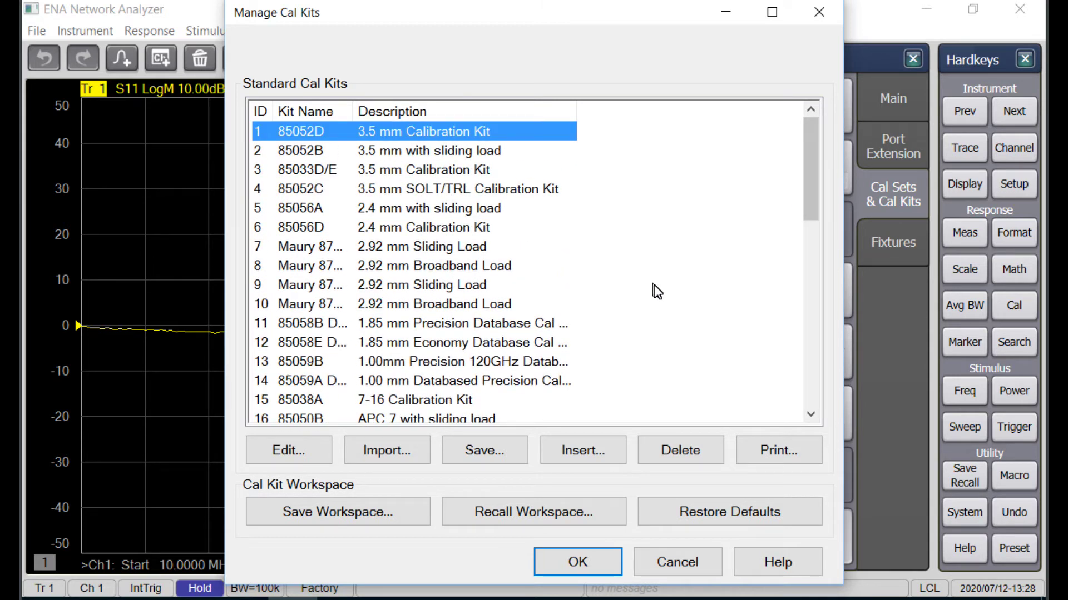
left_click(572, 459)
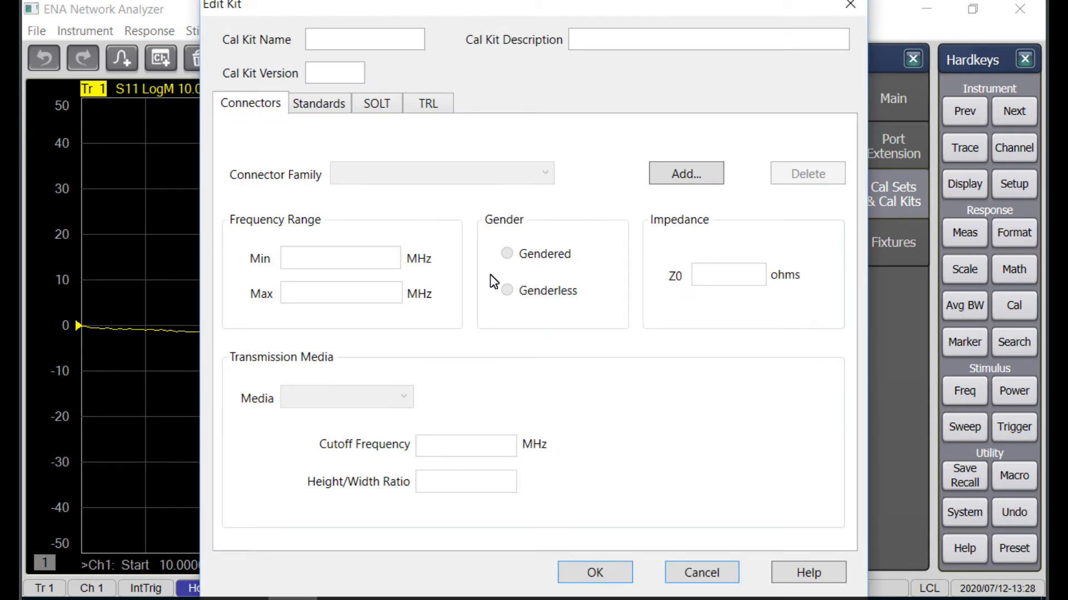
- Name the cal kit "Probe GSG-400", with version 1.00 and the description "Z-probe GSG-400"
left_click(402, 43)
type("Probe GSG-400")
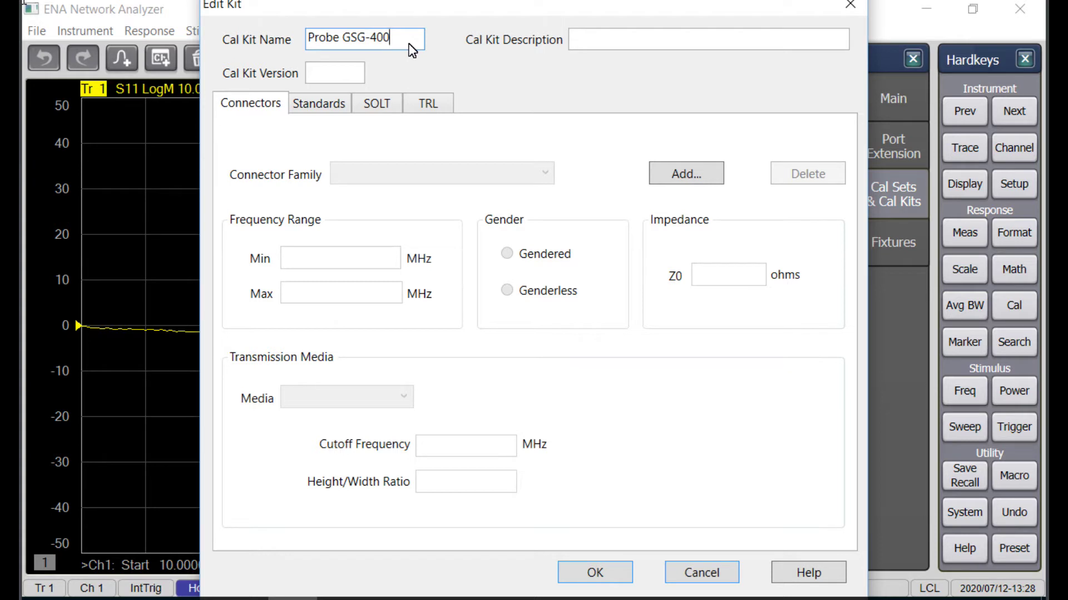
left_click(328, 74)
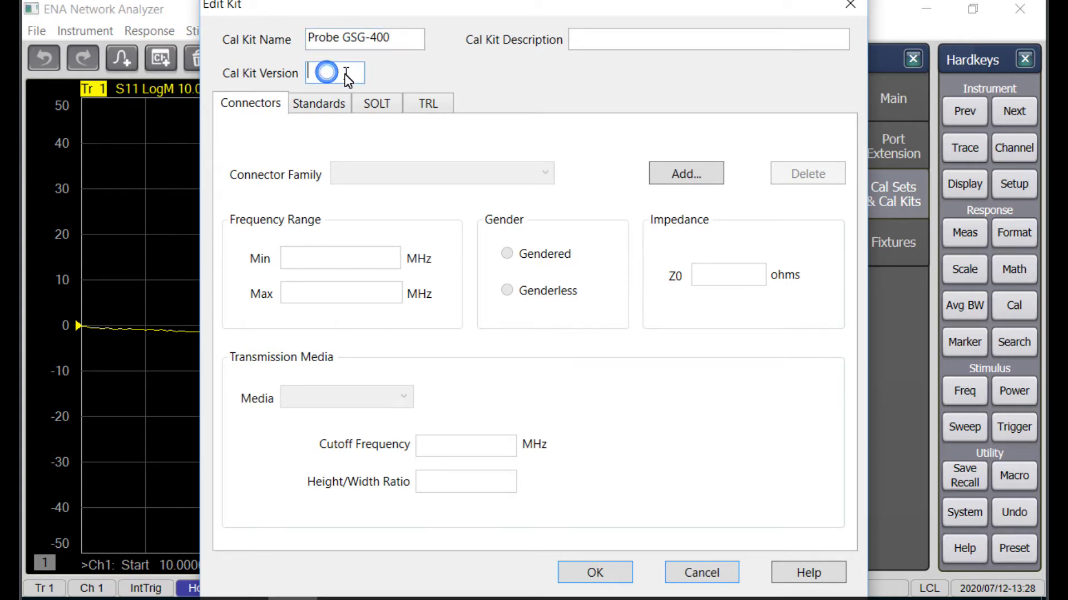
type("1.00")
left_click(593, 44)
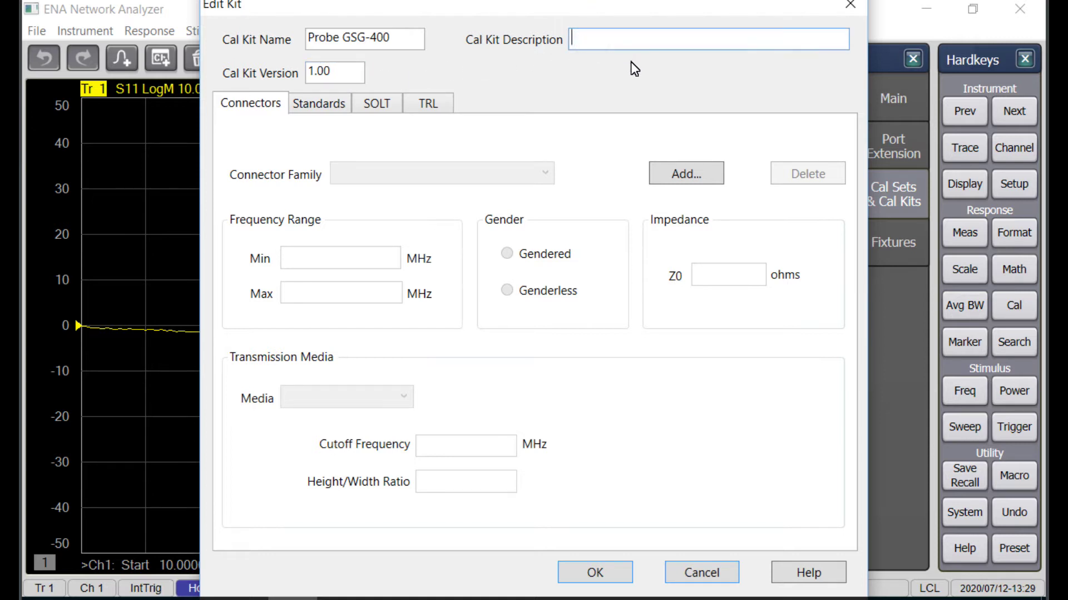
type("Z-probe GSG-400")
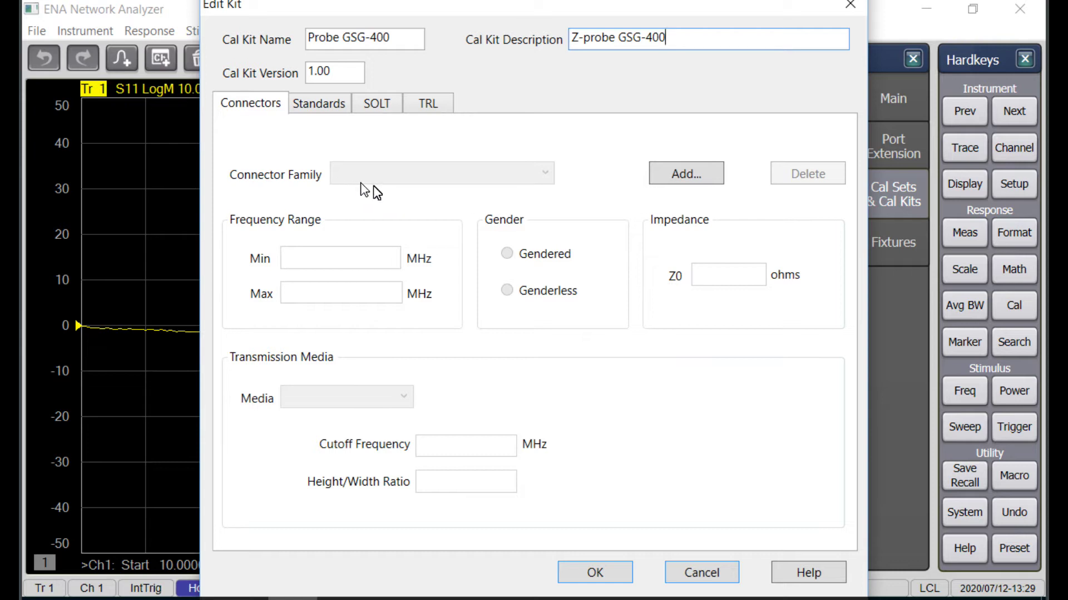
- Add a connector family named "Probe" to the kit and make it genderless
left_click(695, 176)
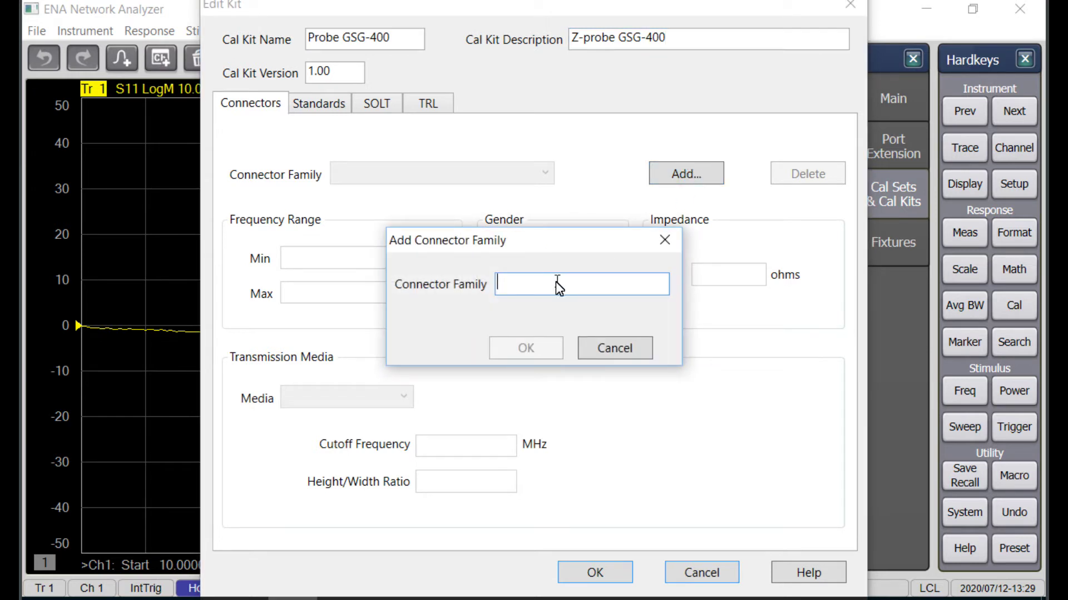
type("Probe")
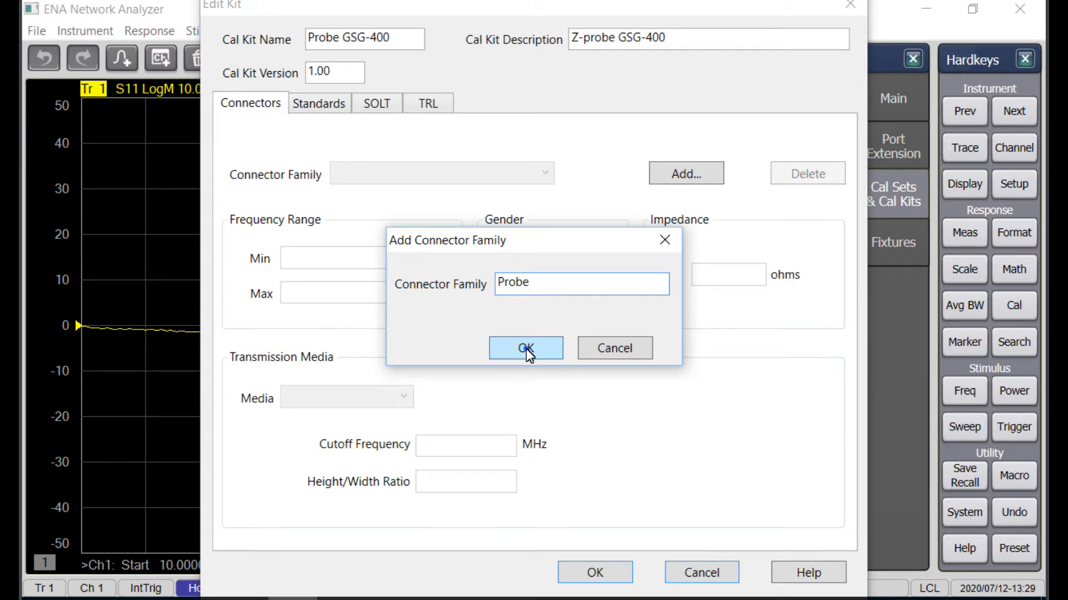
left_click(526, 348)
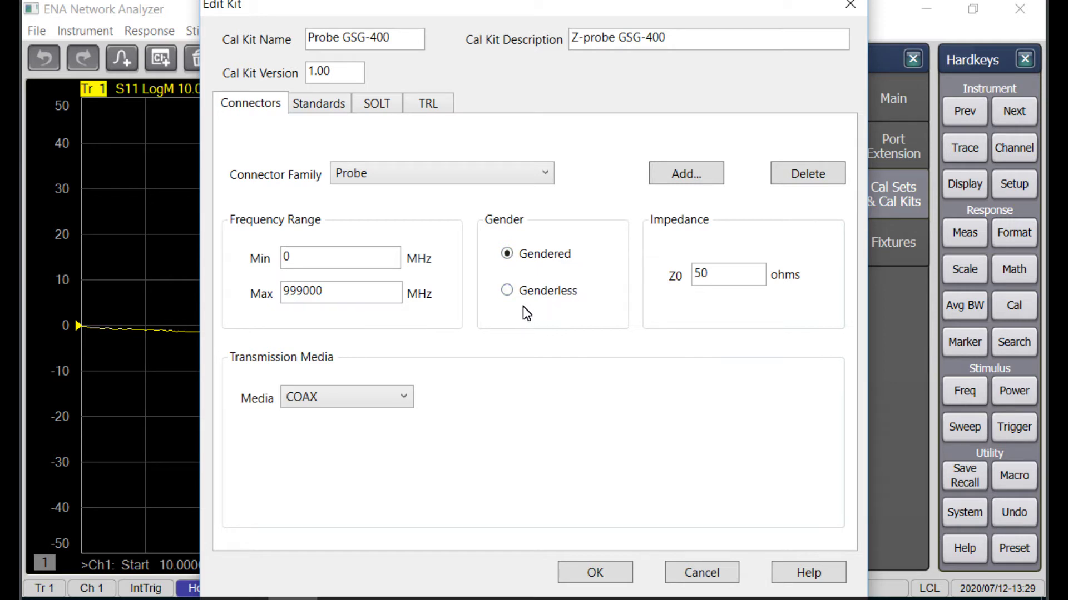
left_click(506, 291)
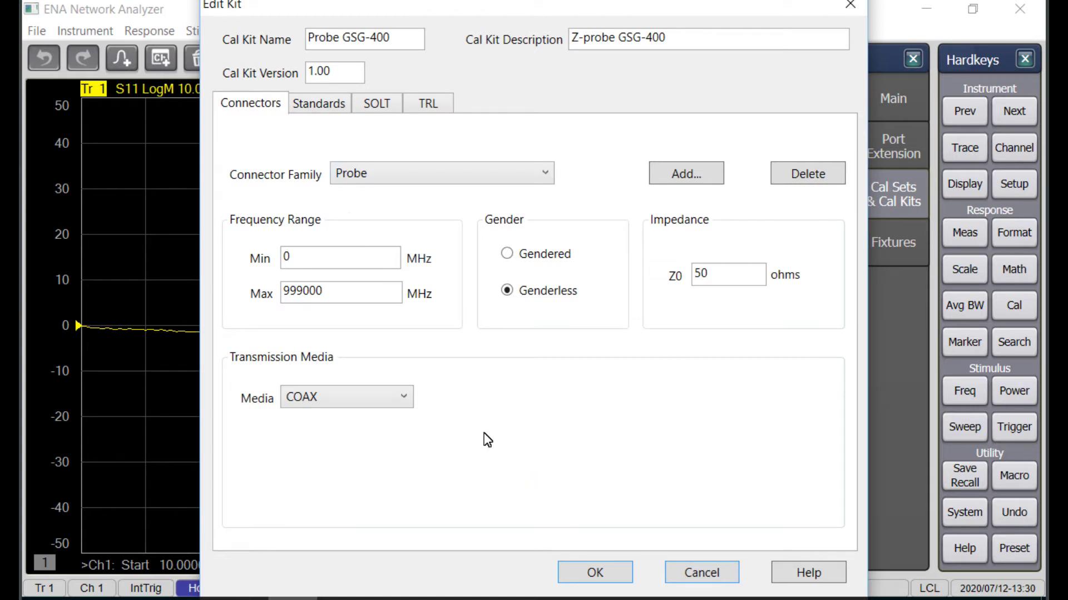
- Add an OPEN standard to the kit with C0 set to 13.7 F(e-15), taken from the CSR-4 coefficient table
left_click(311, 107)
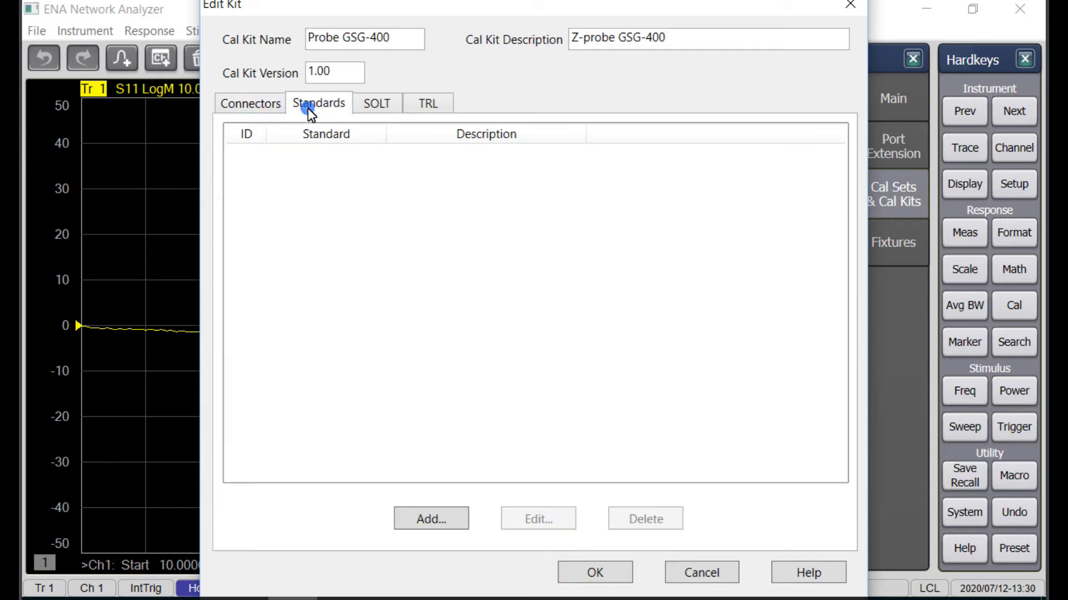
left_click(442, 520)
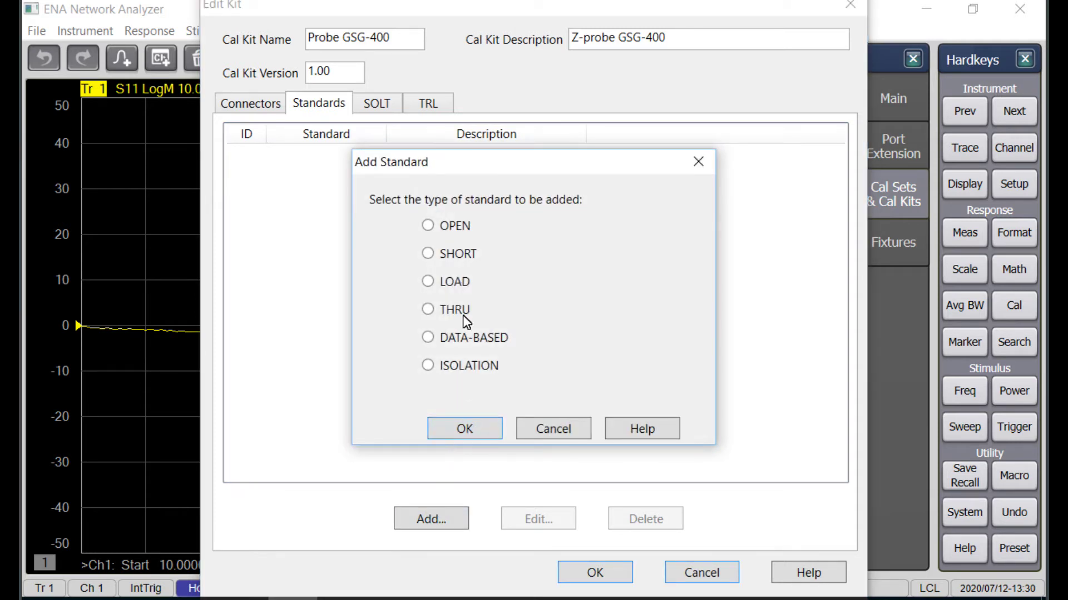
left_click(427, 226)
left_click(466, 429)
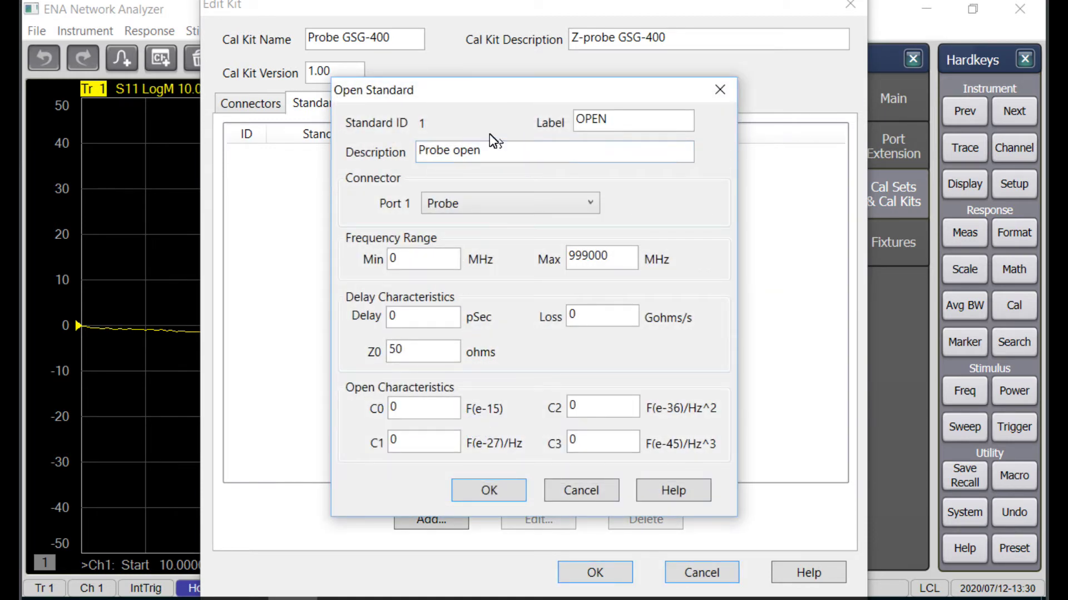
left_click(405, 409)
key("alt+Tab")
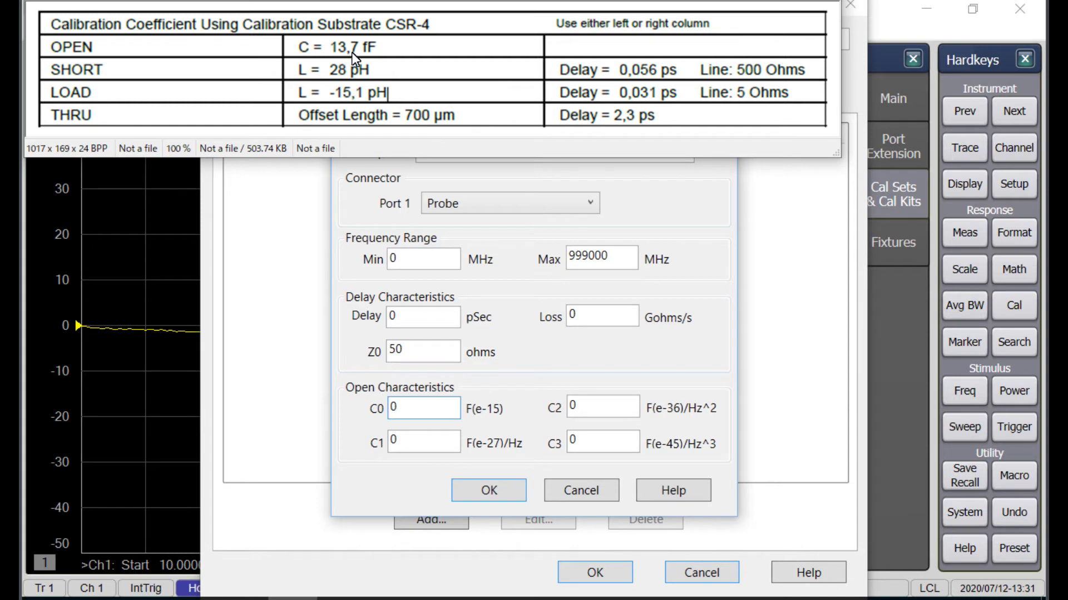
left_click(403, 416)
key("ctrl+a")
type("13")
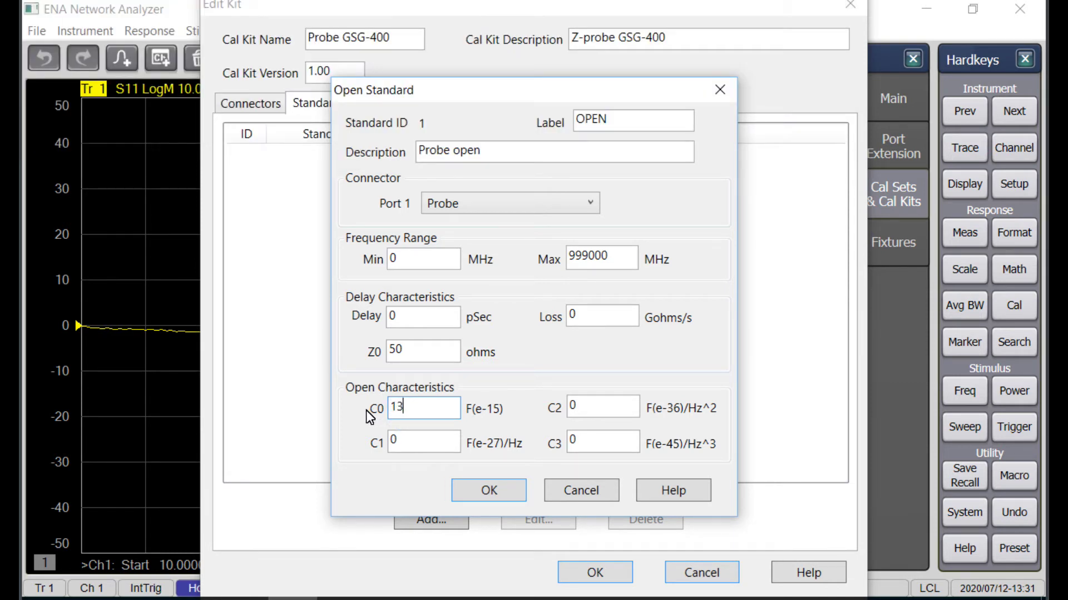
type(".7")
left_click(508, 493)
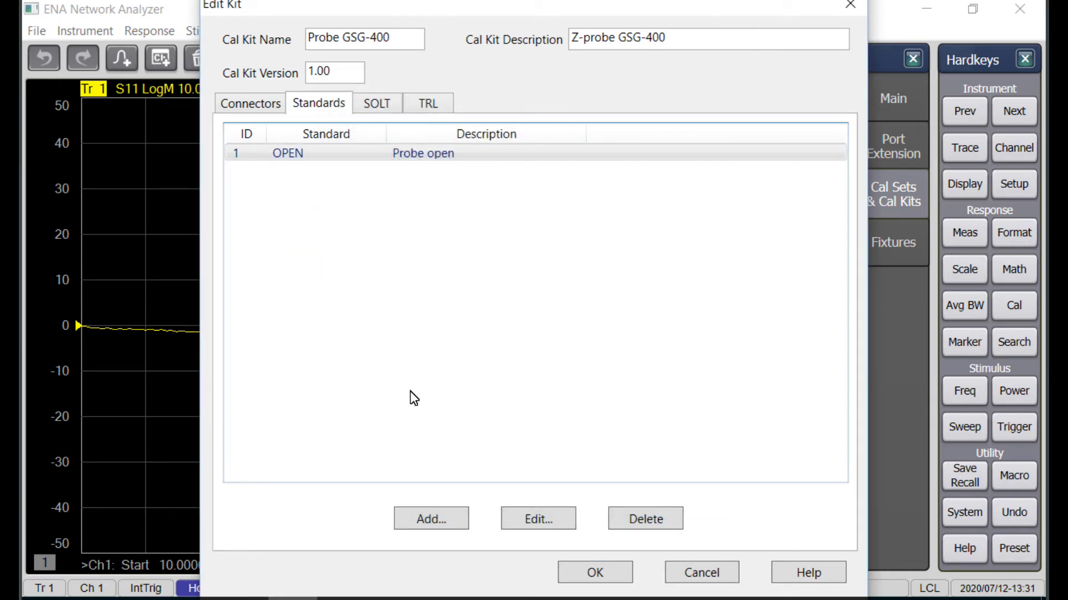
- Add a SHORT standard to the kit with L0 set to 28 H(e-12), taken from the CSR-4 coefficient table
left_click(437, 523)
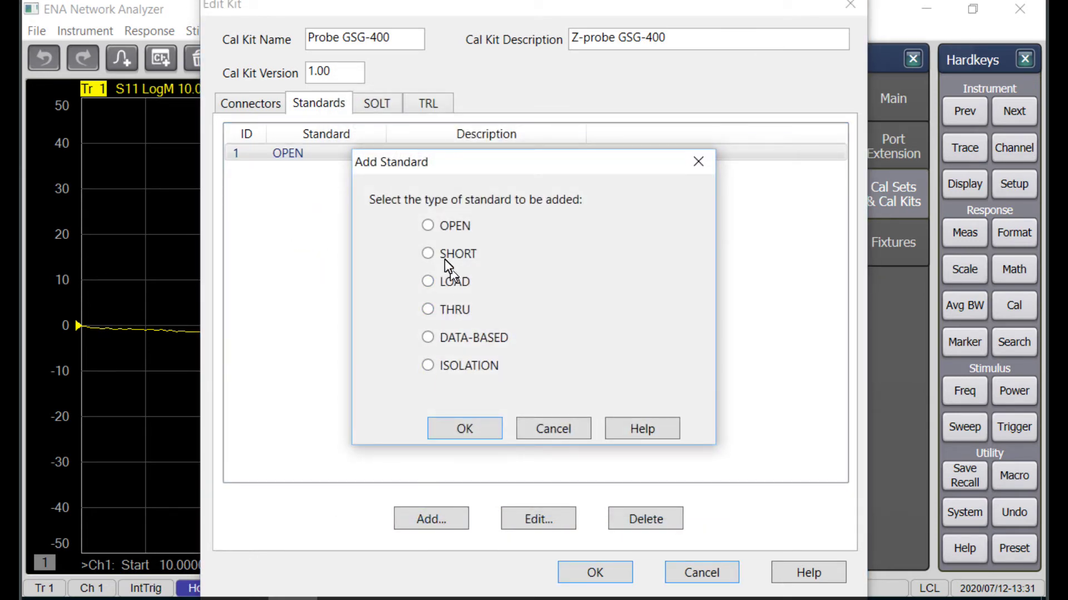
left_click(469, 429)
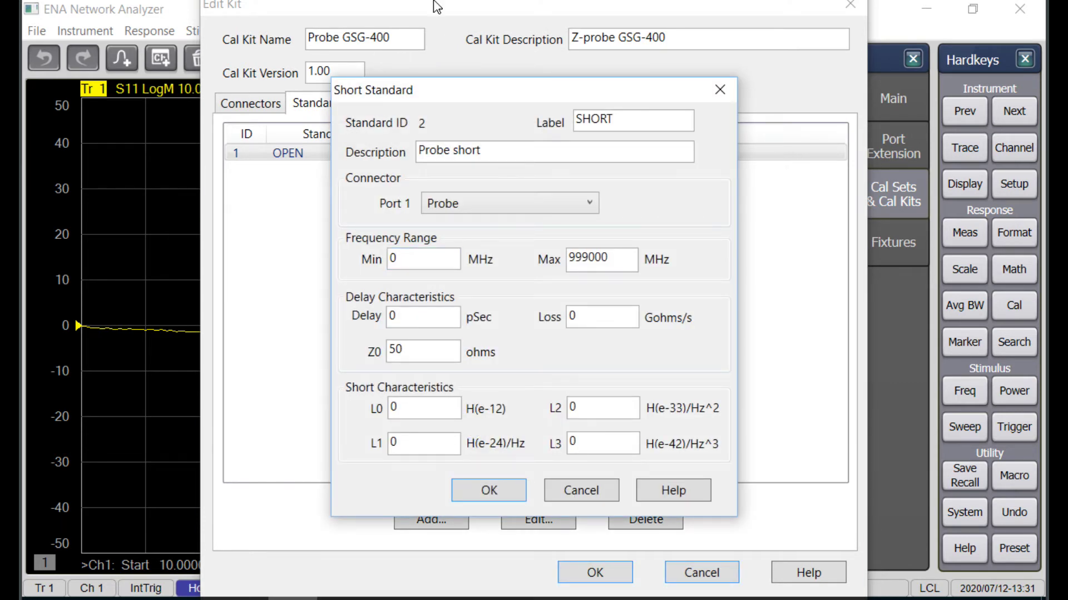
key("alt+Tab")
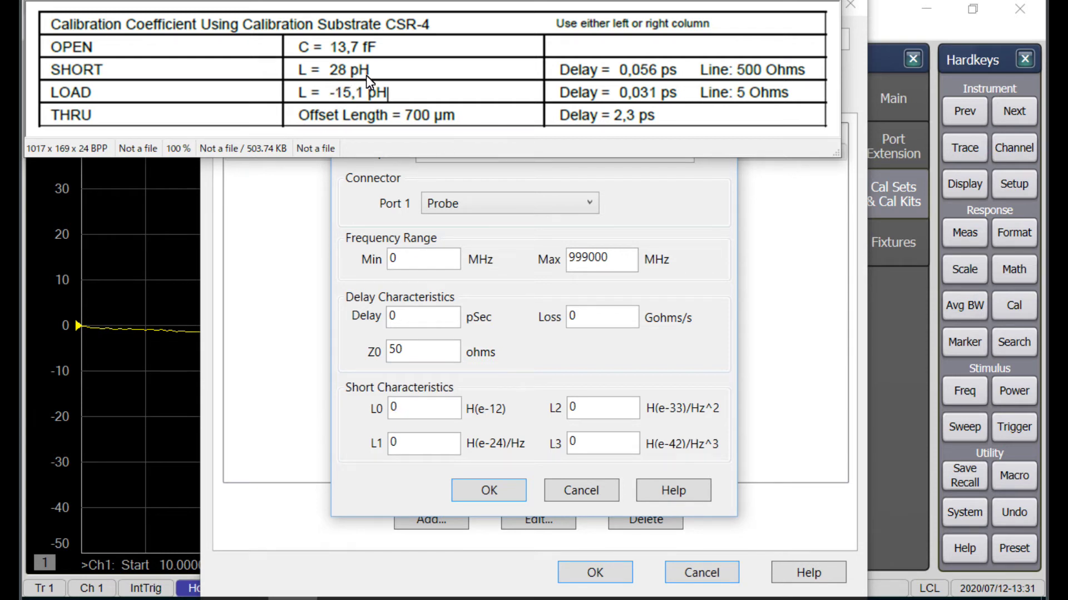
left_click(401, 408)
type("28")
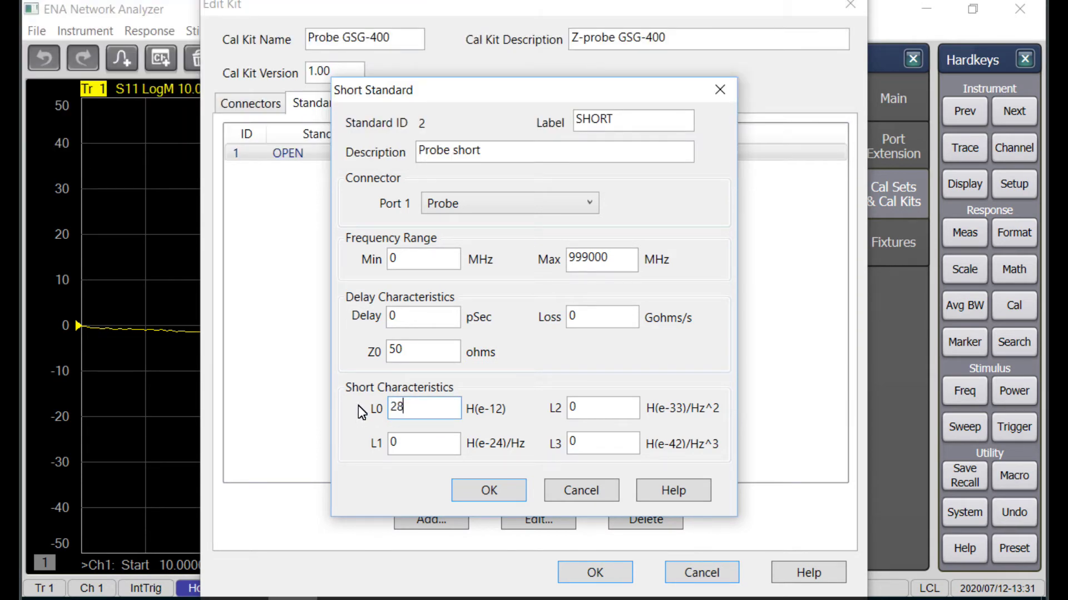
left_click(489, 491)
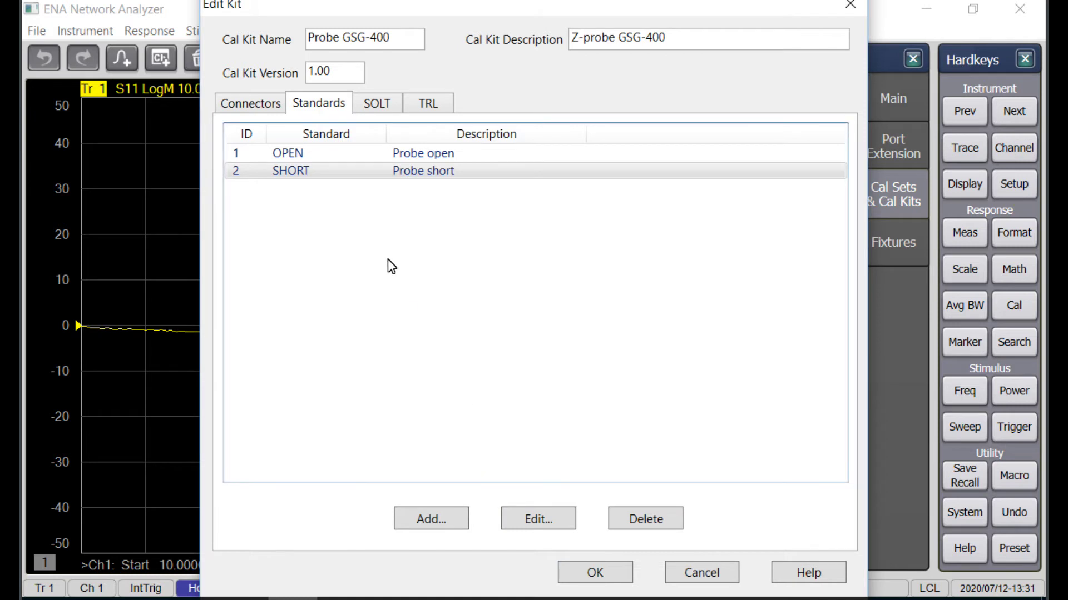
- Add a fixed LOAD standard and set its delay to 0.031 pSec, as given in the CSR-4 coefficient table
left_click(434, 517)
left_click(428, 282)
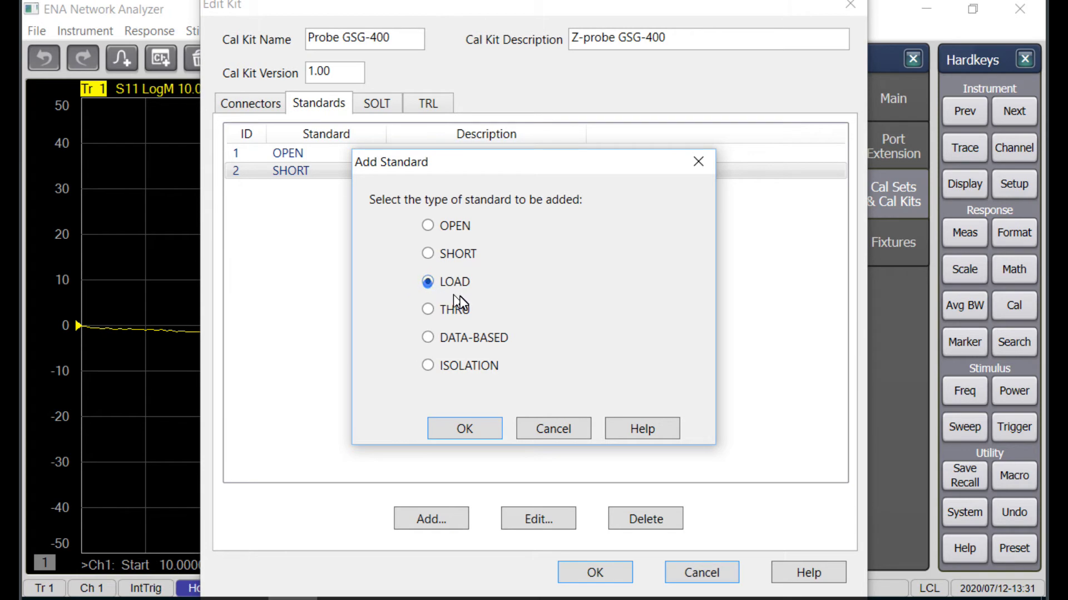
left_click(466, 431)
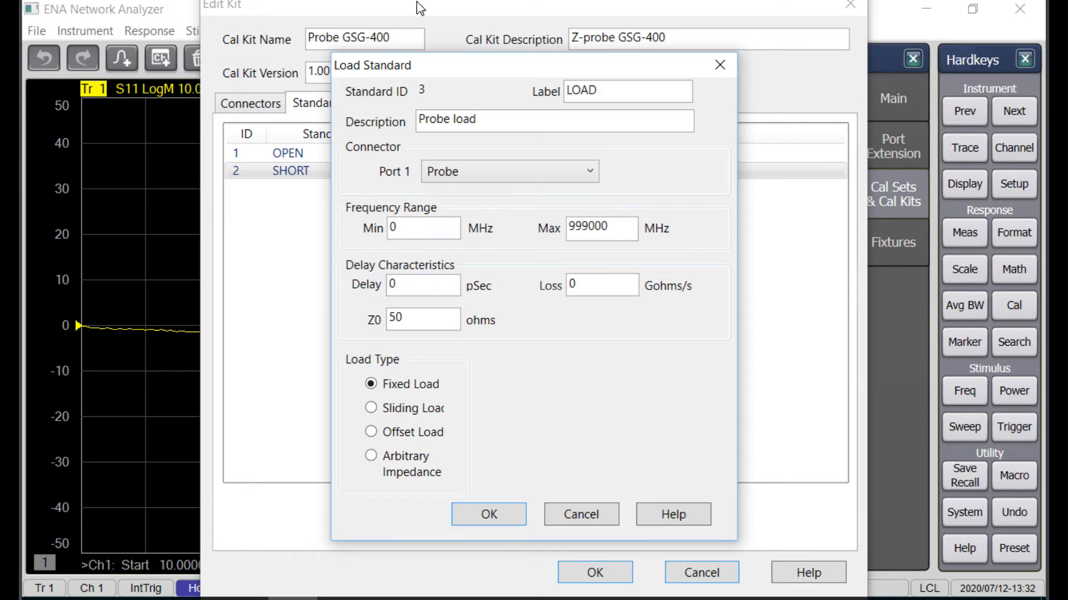
key("alt+Tab")
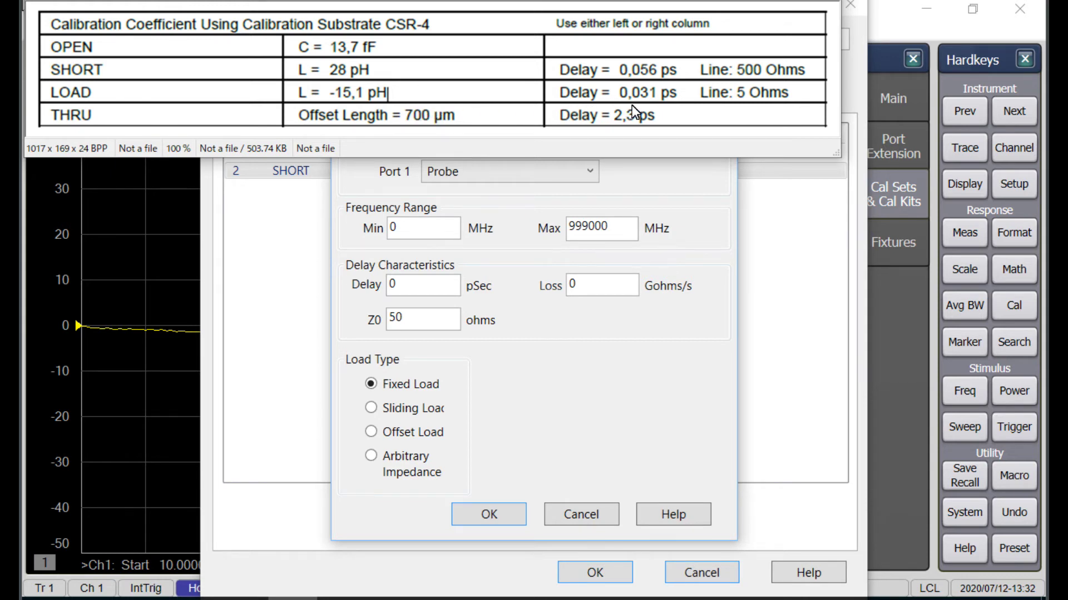
left_click(505, 300)
left_click(411, 286)
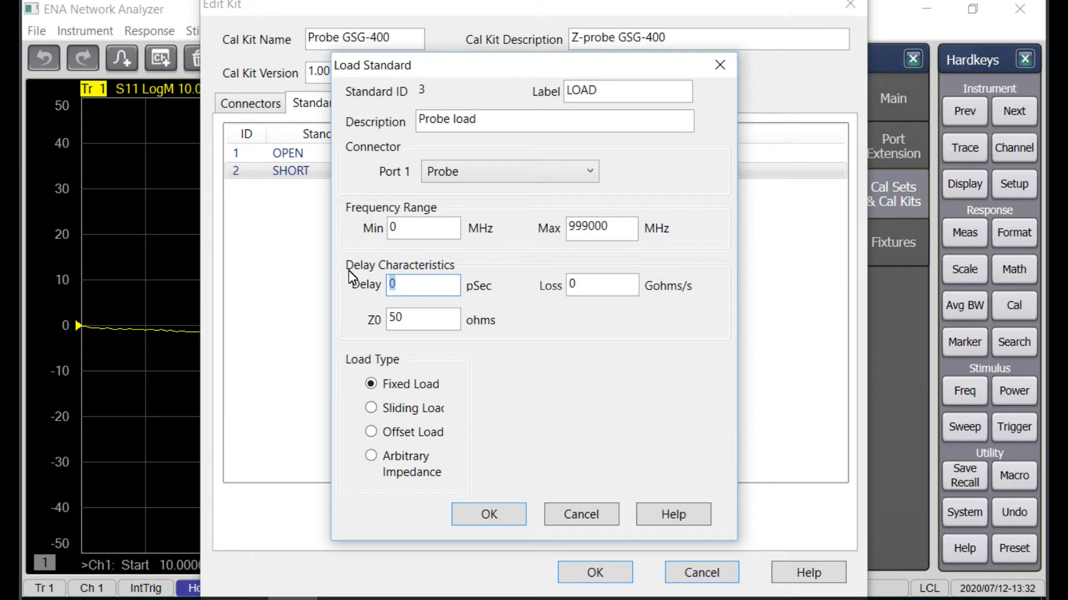
type(".031")
- Set the load standard's Z0 to 5 ohms, check it against the coefficient table and accept the standard
left_click(414, 323)
left_click_drag(415, 324, 370, 326)
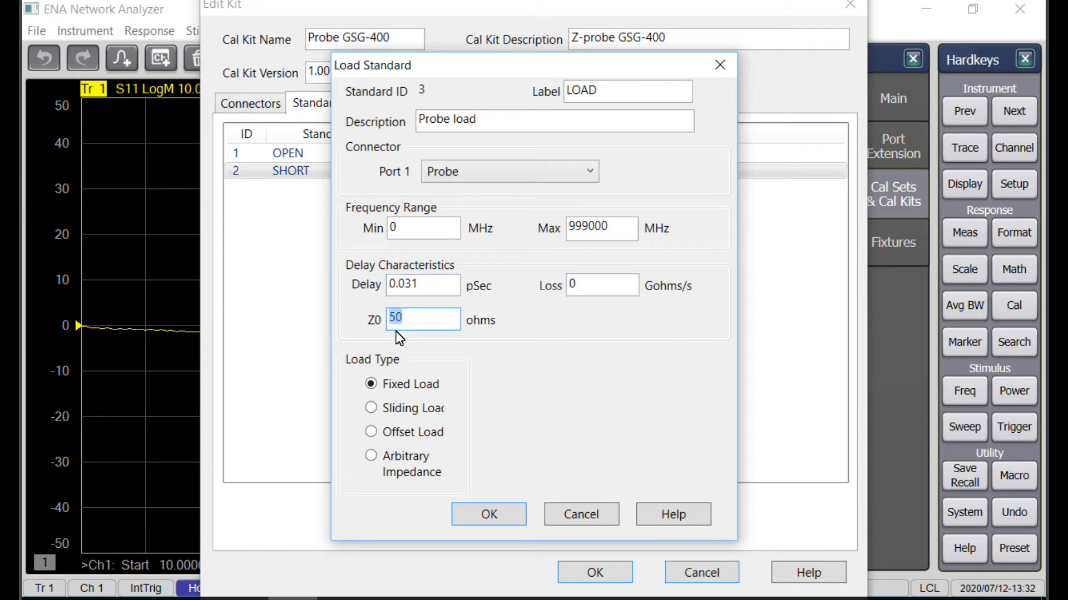
type("5")
key("alt+Tab")
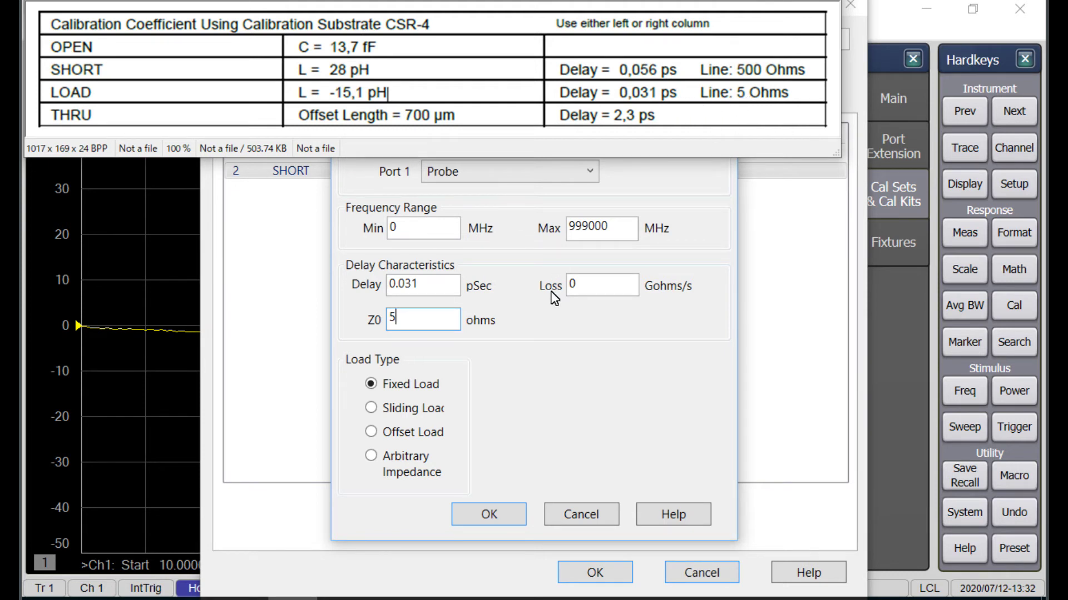
left_click(521, 332)
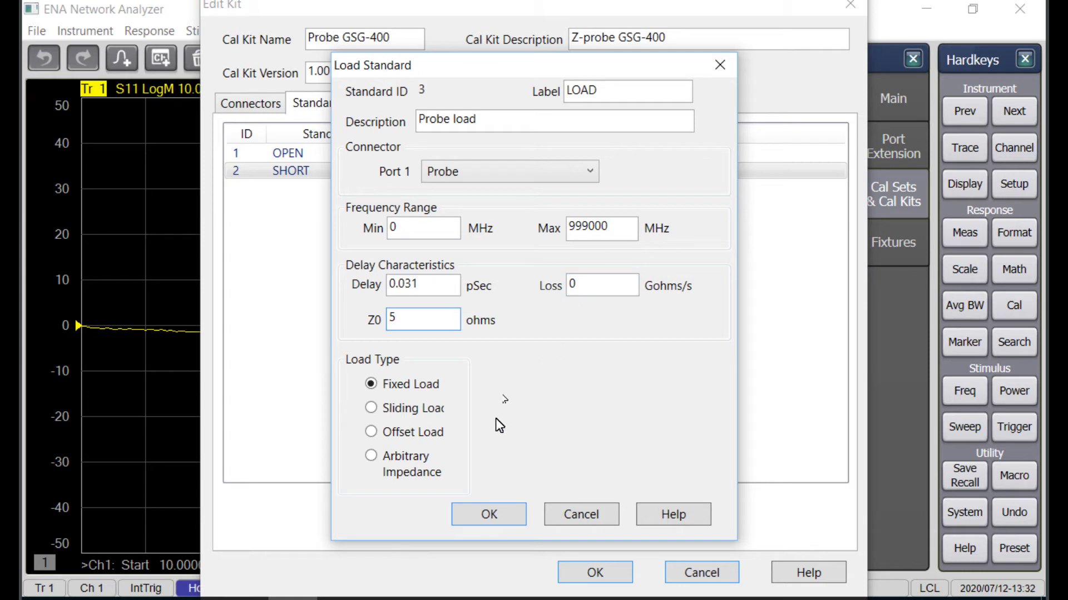
left_click(489, 517)
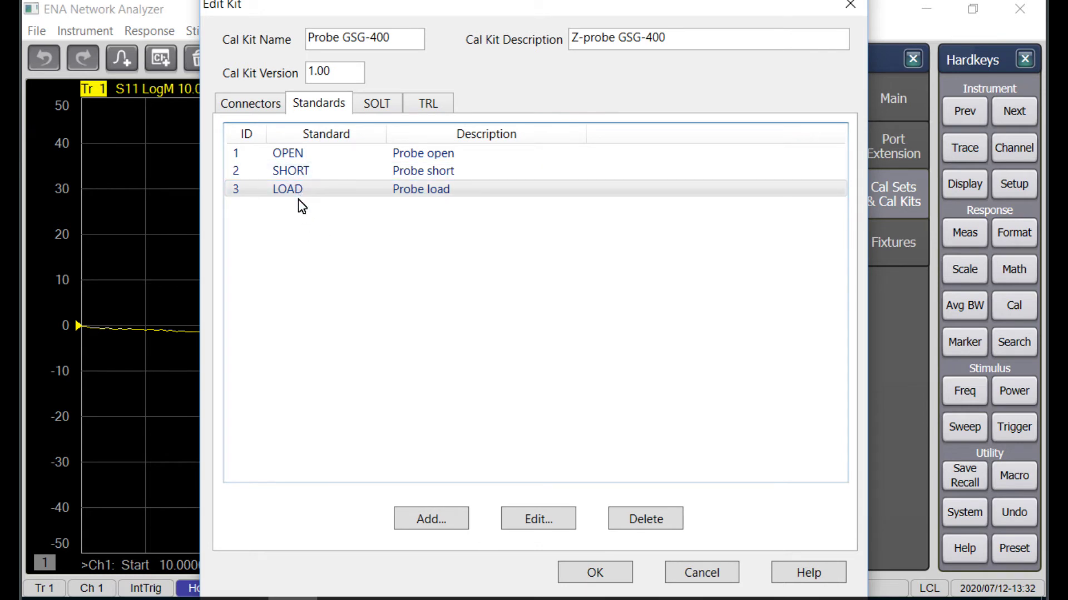
- Add a THRU standard with Probe connectors and set its delay to 2.3 pSec, as given in the CSR-4 coefficient table
left_click(438, 525)
left_click(427, 310)
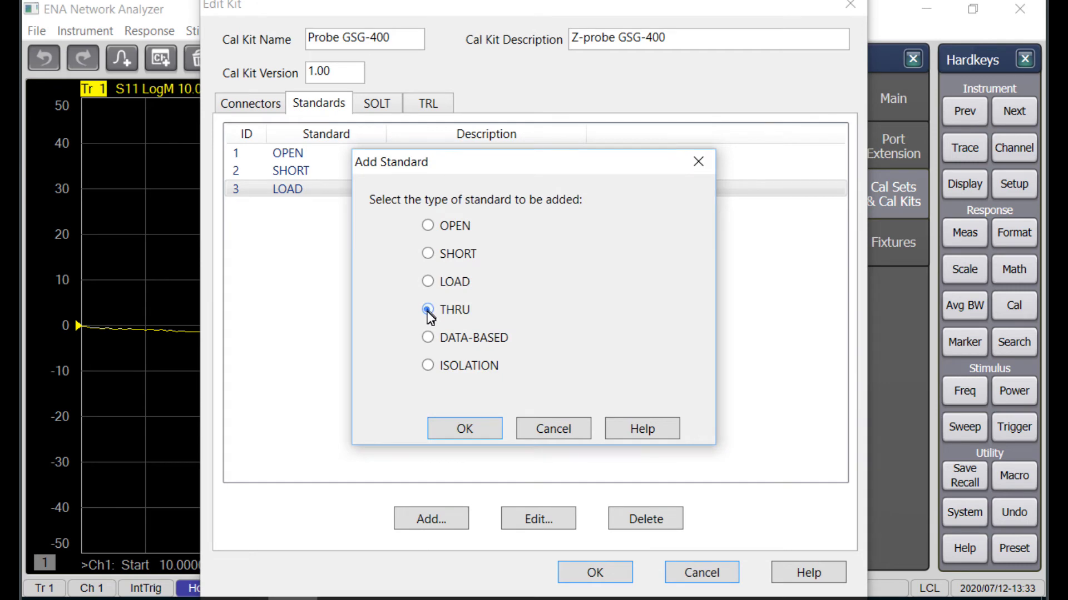
left_click(481, 429)
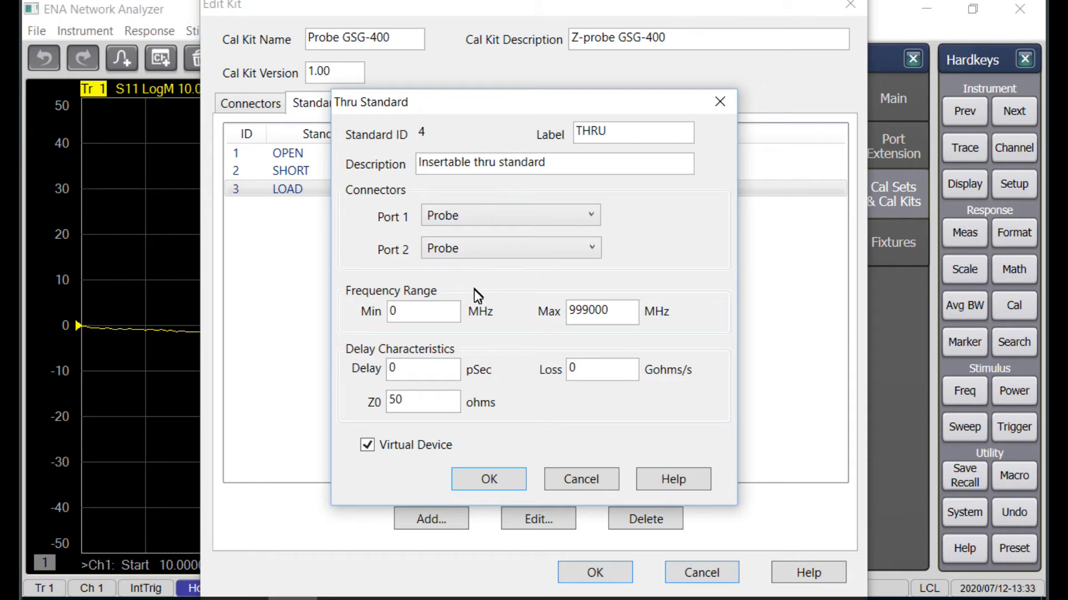
left_click(404, 373)
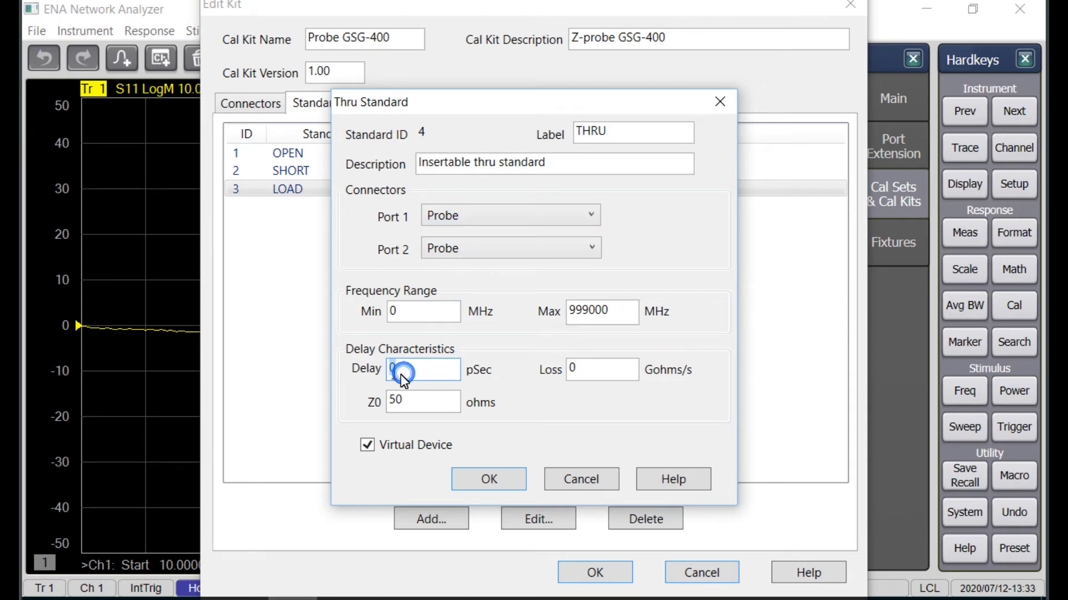
key("alt+Tab")
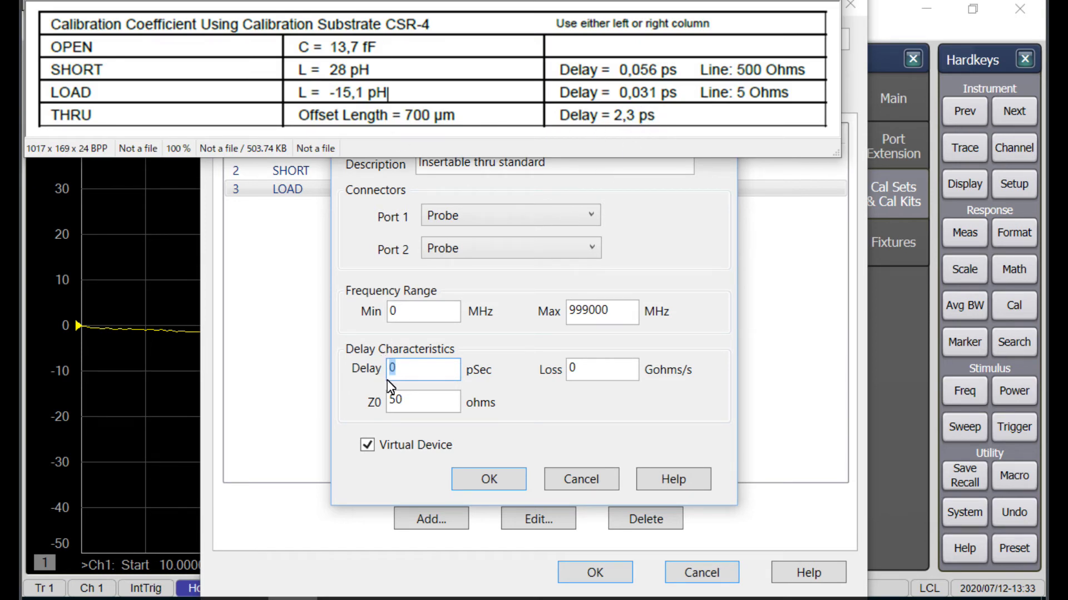
left_click(425, 372)
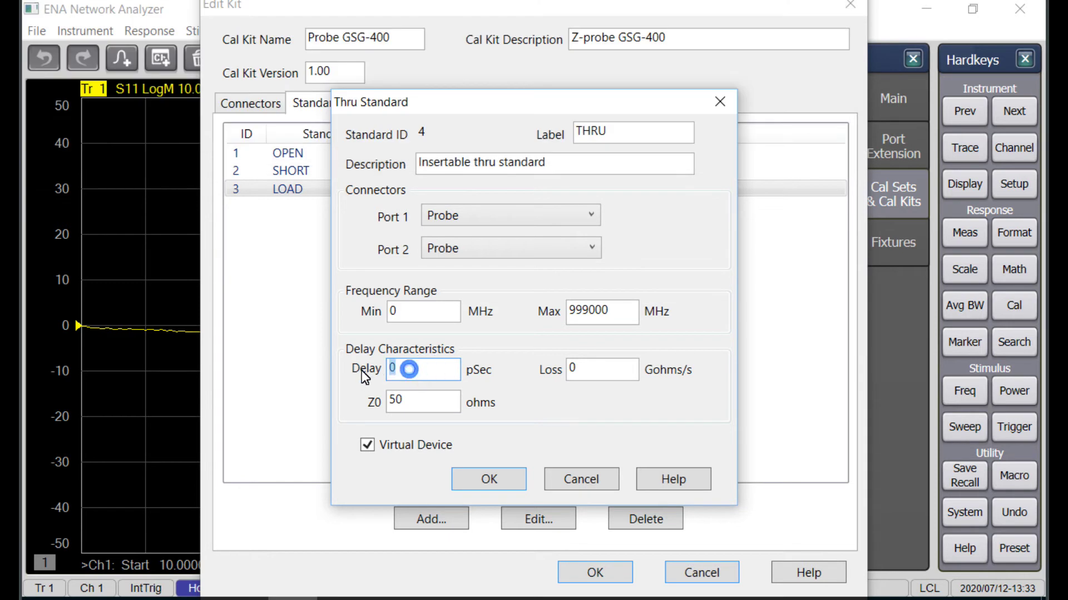
type("2.3")
left_click(521, 362)
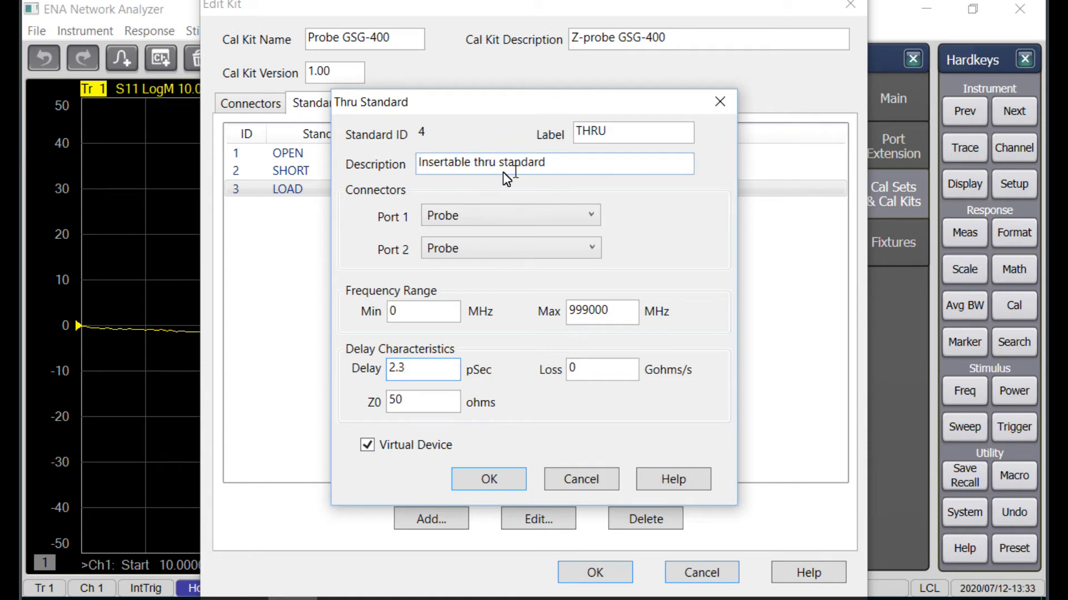
- Change the thru standard's description to "ISS thru standard", turn off Virtual Device and accept the standard
left_click(474, 165)
left_click_drag(470, 163, 386, 165)
key("BackSpace")
type("ISS")
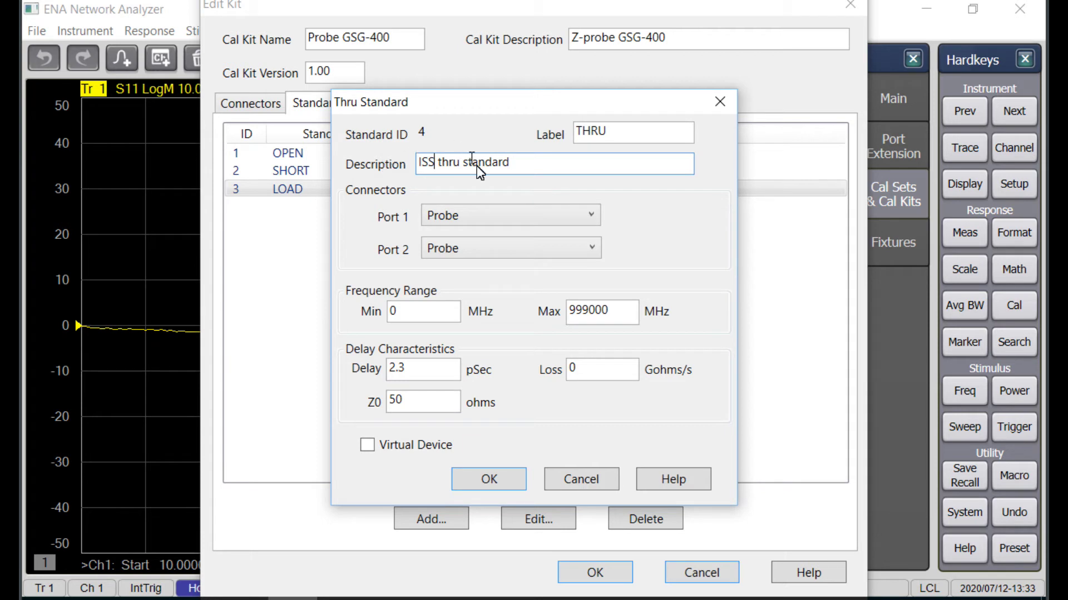
left_click(499, 478)
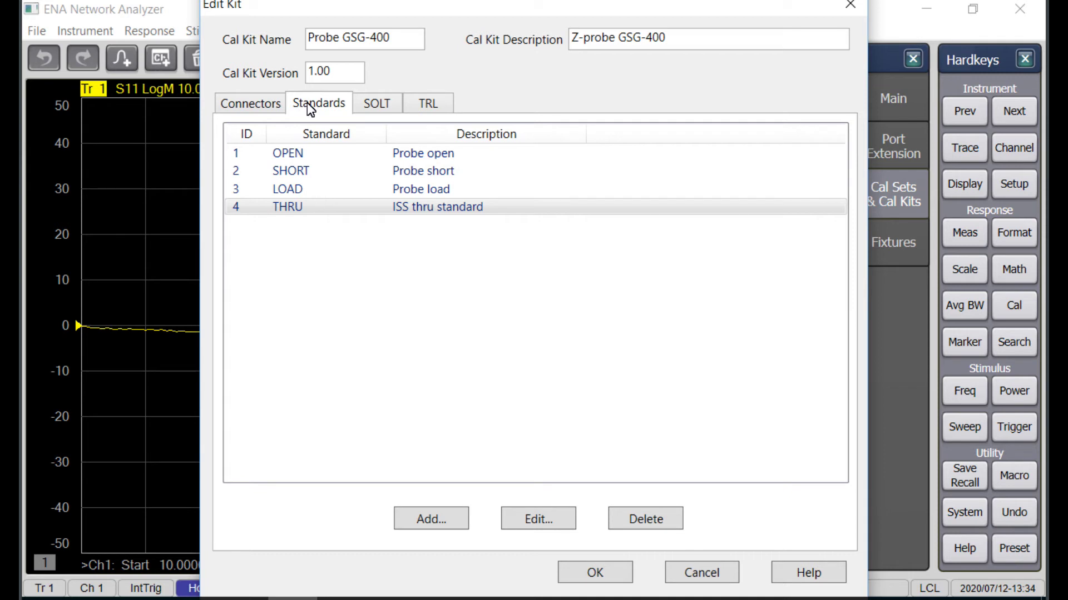
left_click(255, 103)
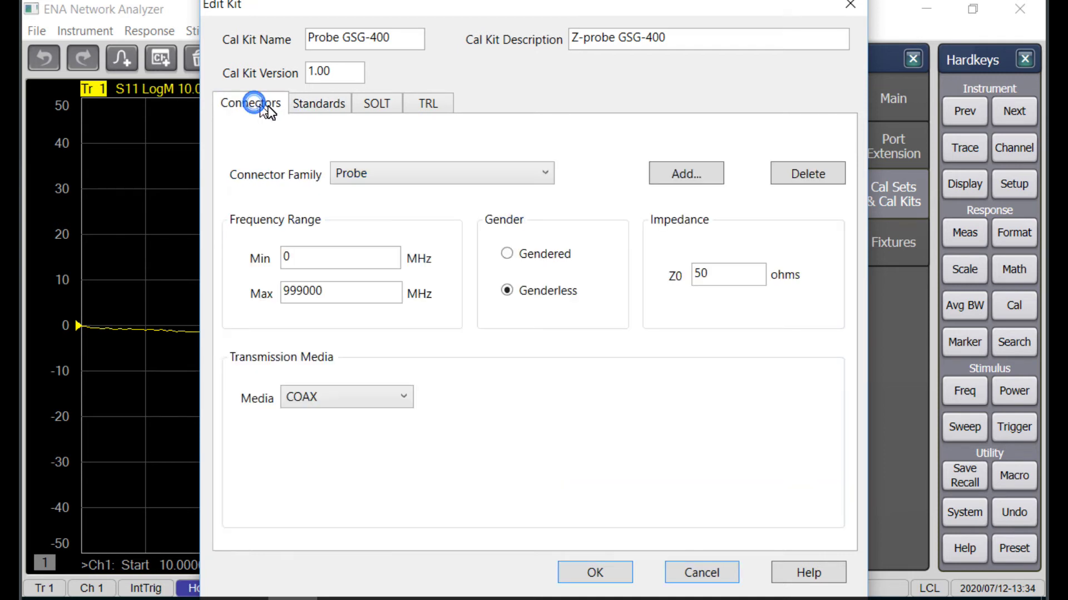
left_click(295, 103)
left_click(374, 105)
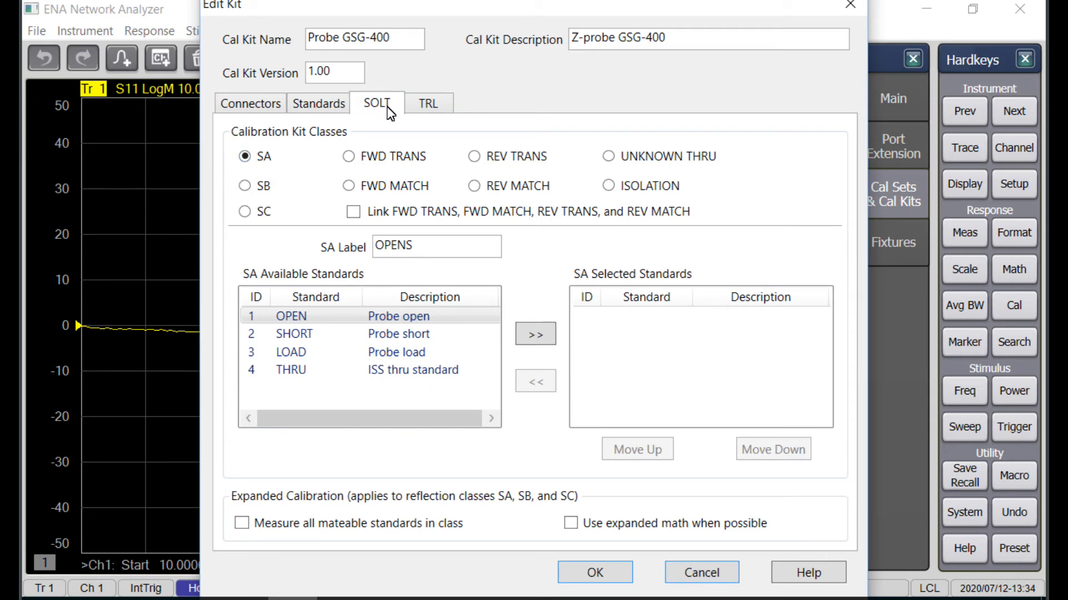
left_click(327, 106)
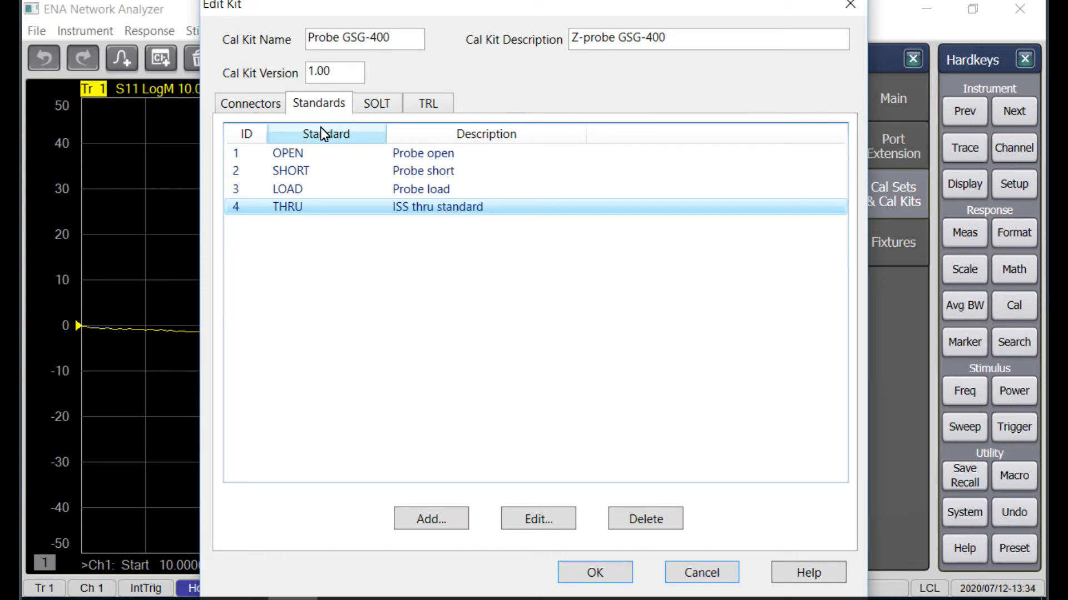
- Assign the OPEN standard to class SA in the kit's SOLT calibration classes
left_click(373, 105)
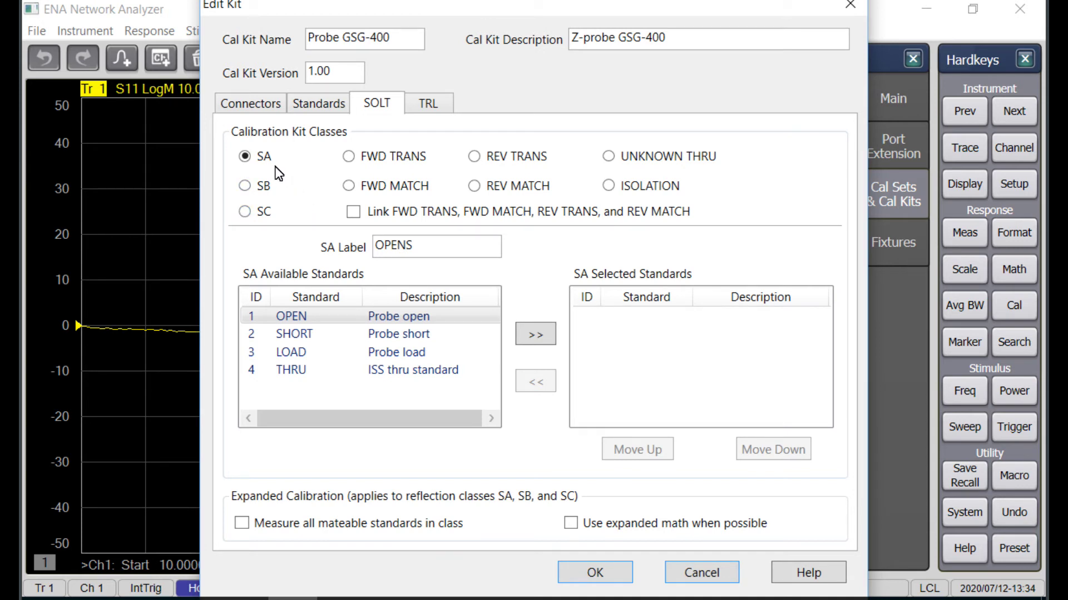
left_click(301, 319)
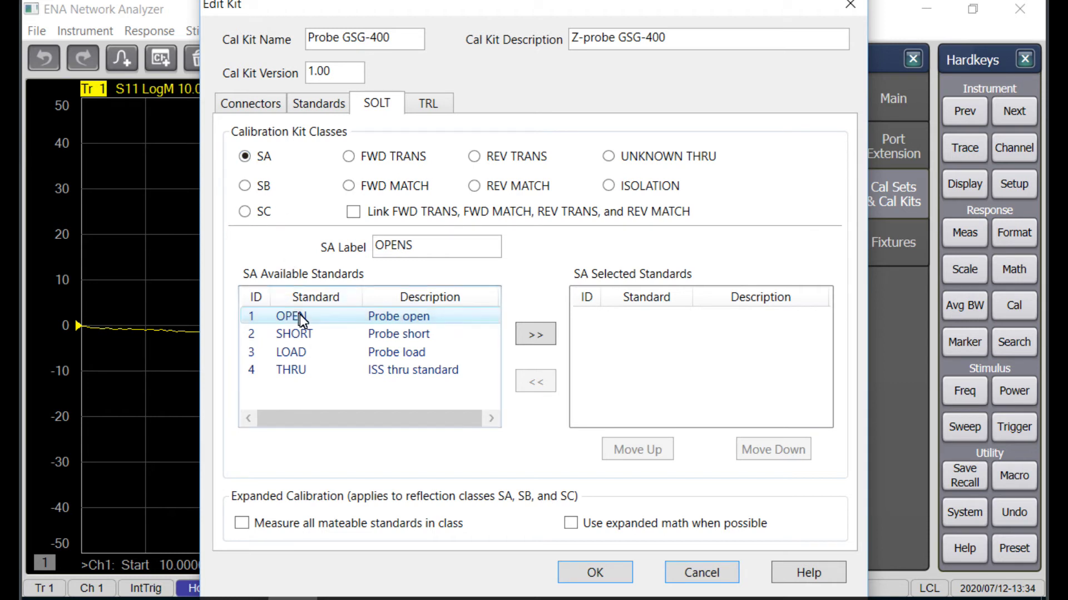
left_click(312, 317)
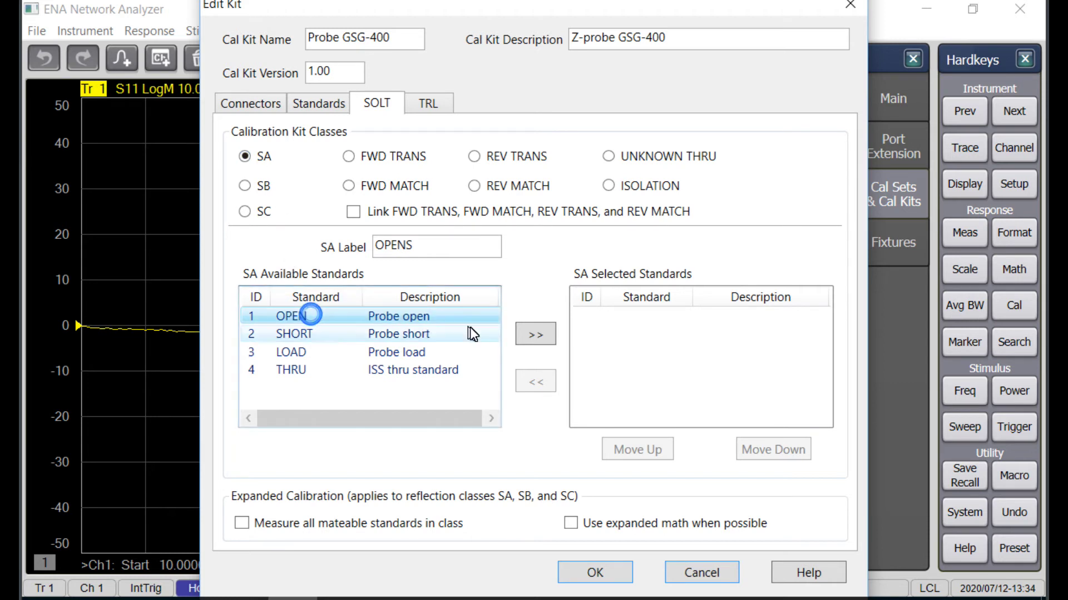
left_click(537, 339)
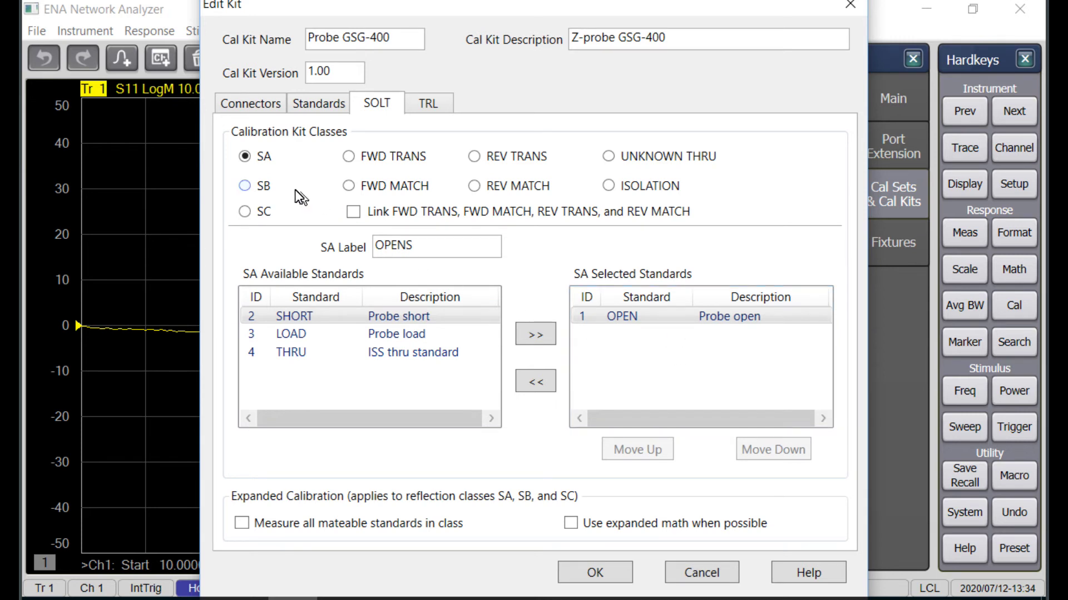
- Assign the SHORT standard to SOLT class SB and the LOAD standard to class SC
left_click(257, 191)
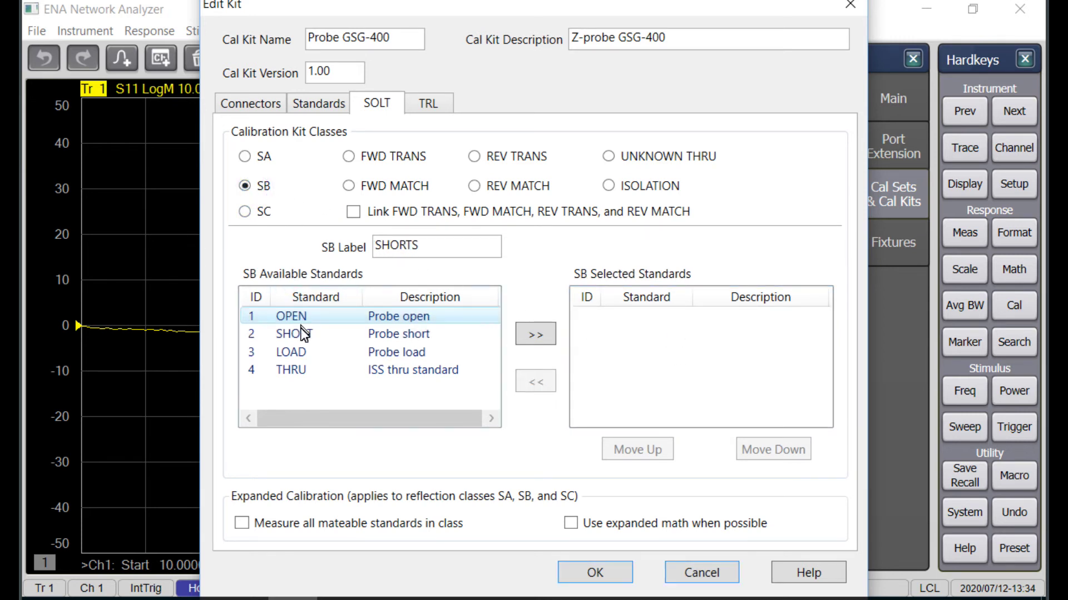
left_click(294, 335)
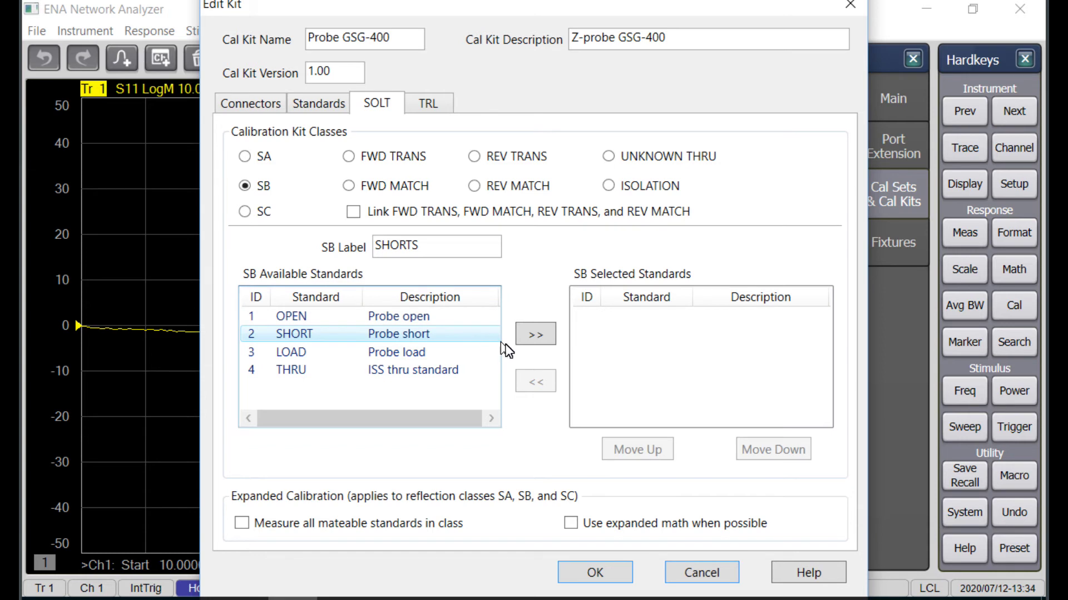
left_click(531, 335)
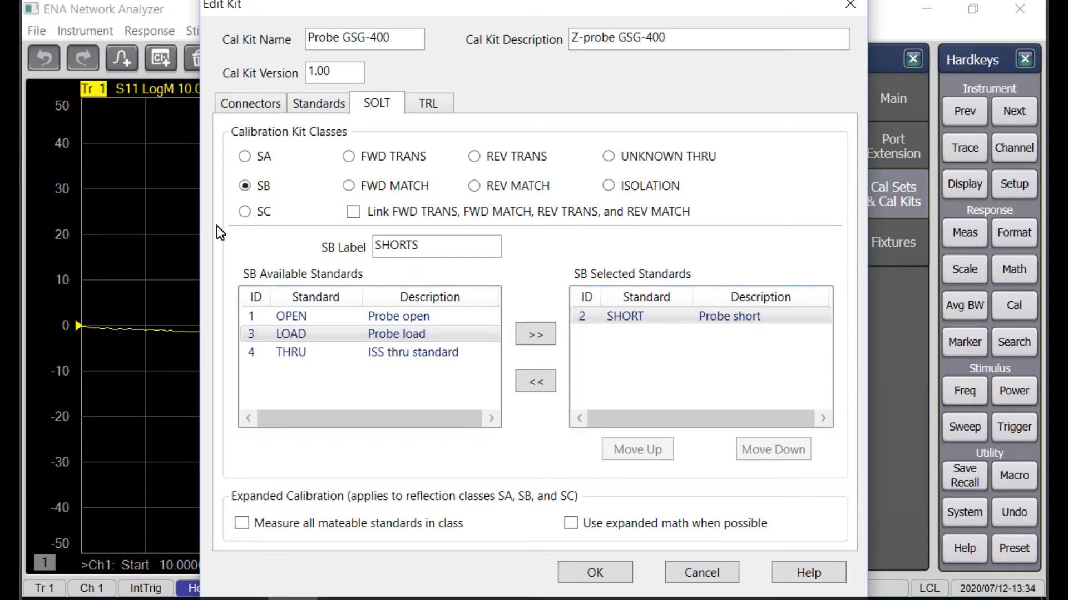
left_click(254, 213)
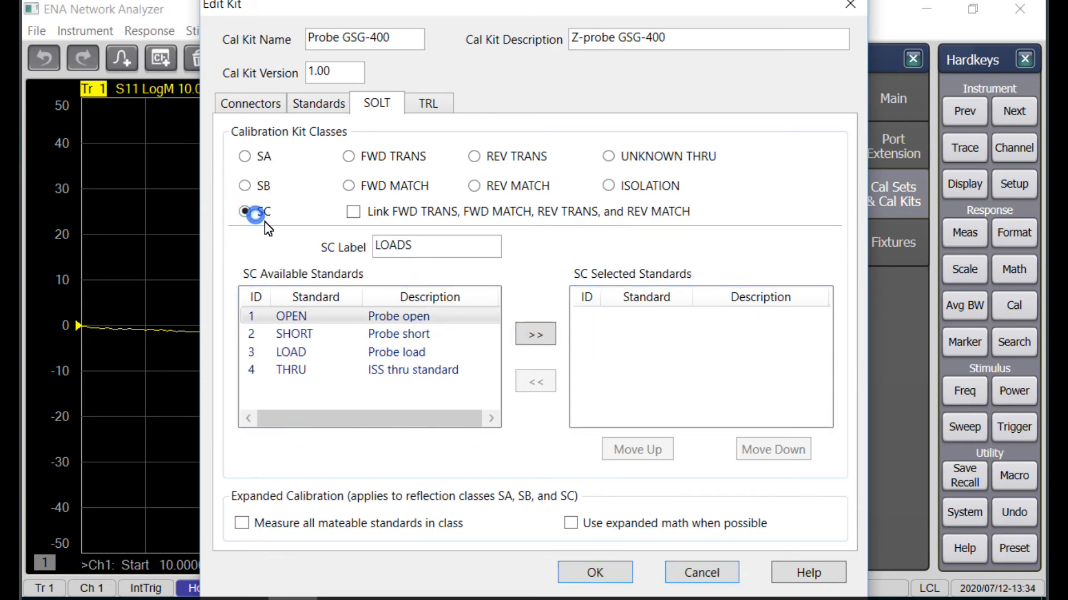
left_click(295, 352)
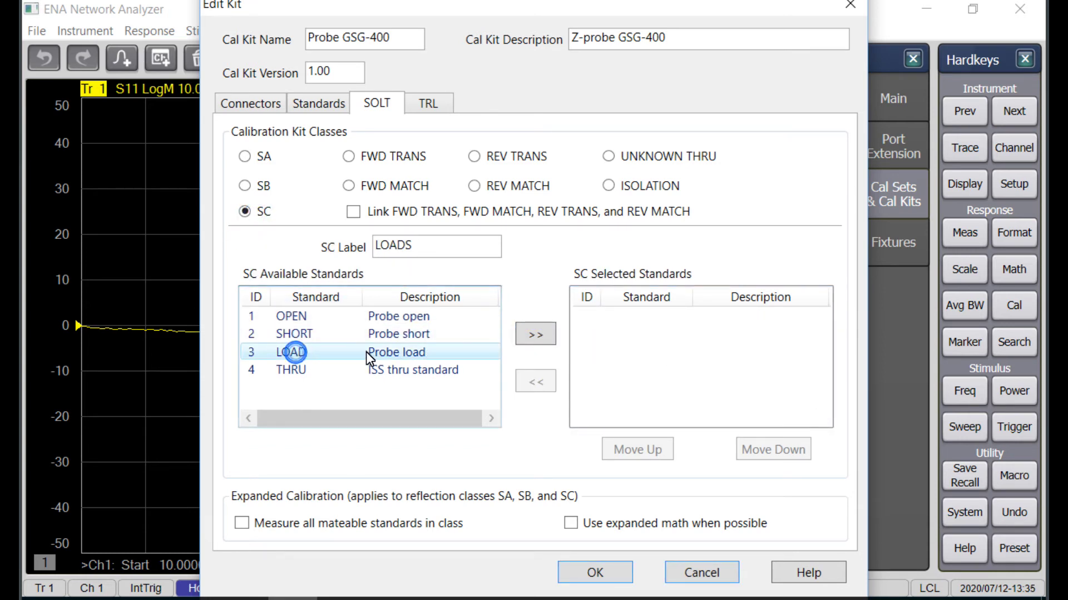
left_click(534, 335)
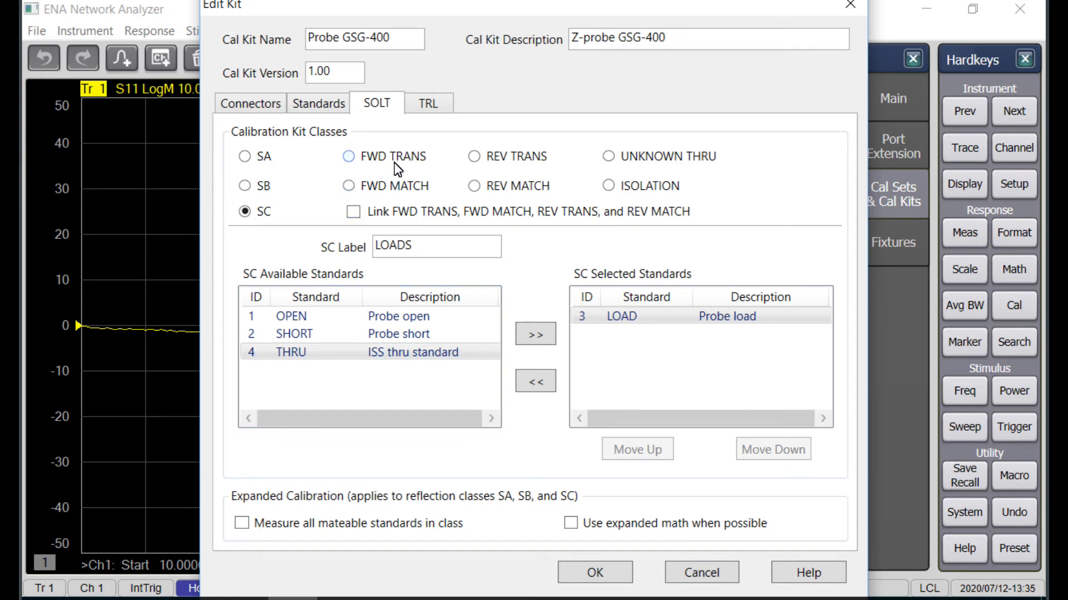
- Link the forward and reverse TRANS and MATCH classes and assign the THRU standard to FWD TRANS
left_click(349, 158)
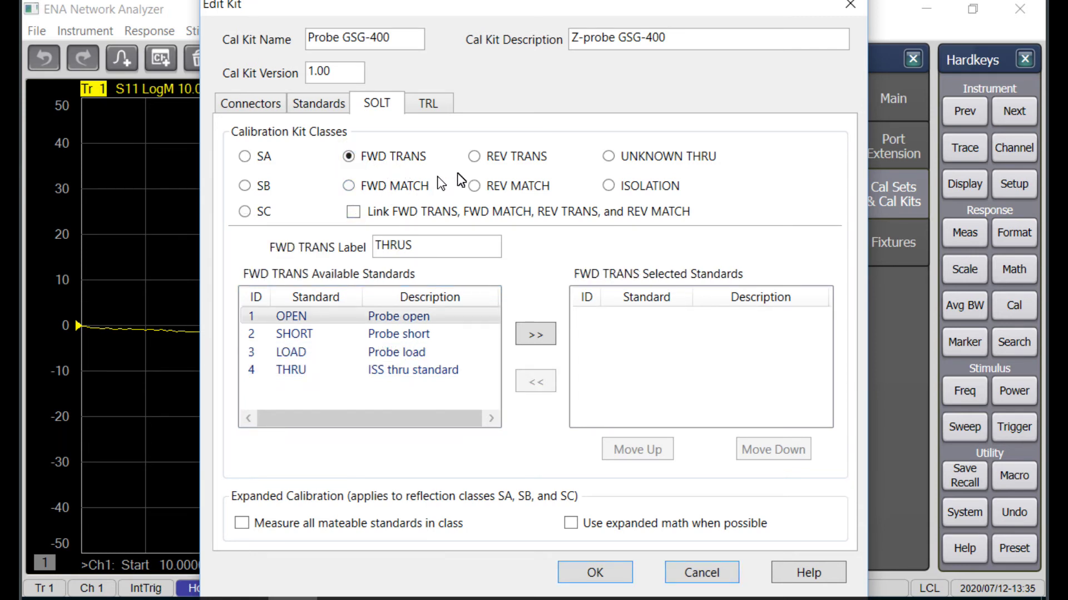
left_click(353, 213)
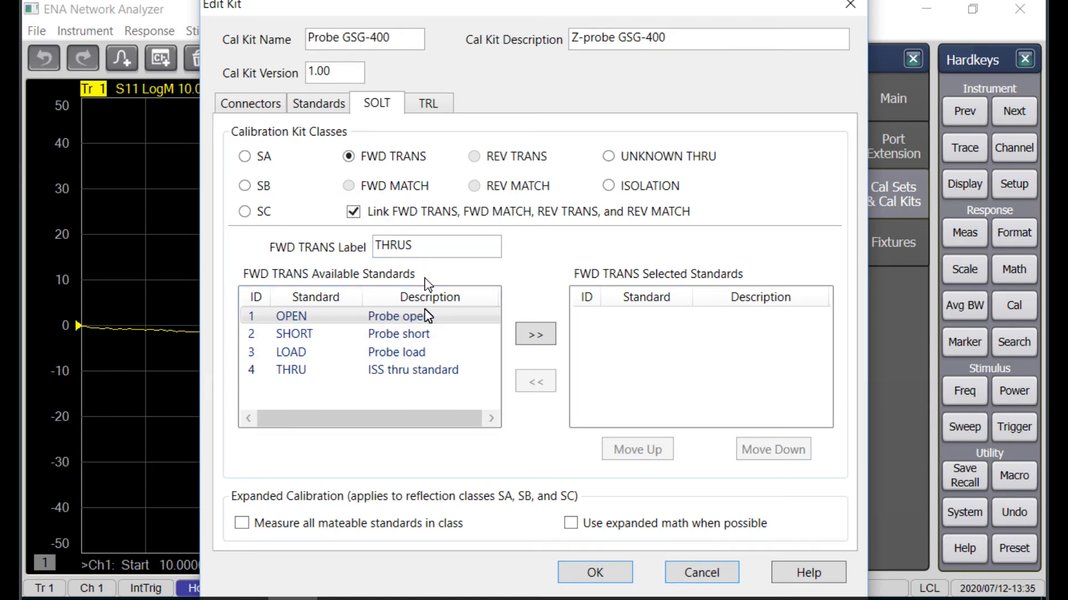
left_click(320, 371)
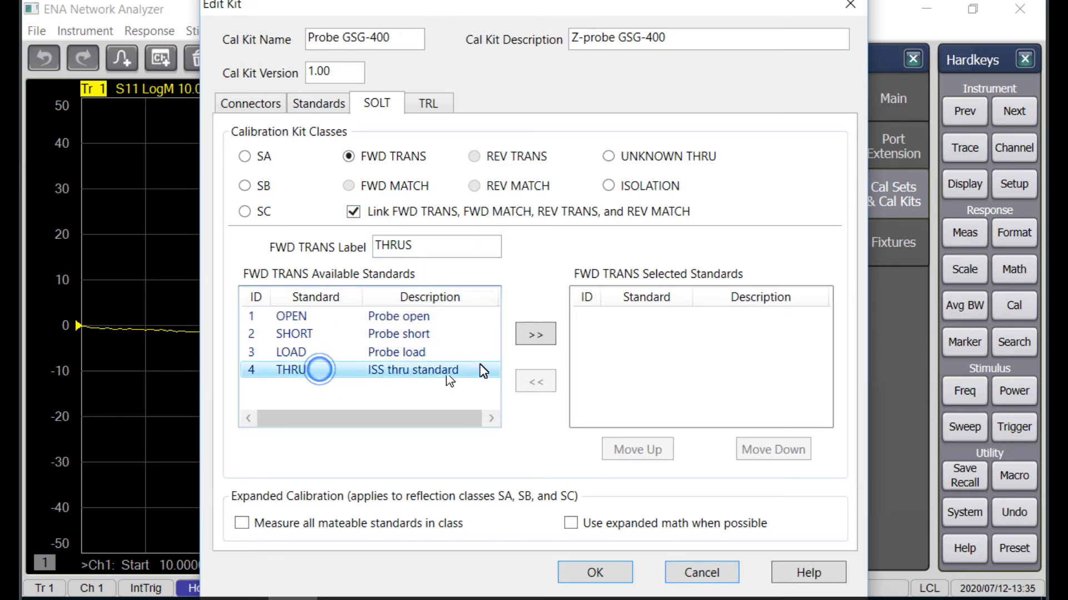
left_click(538, 332)
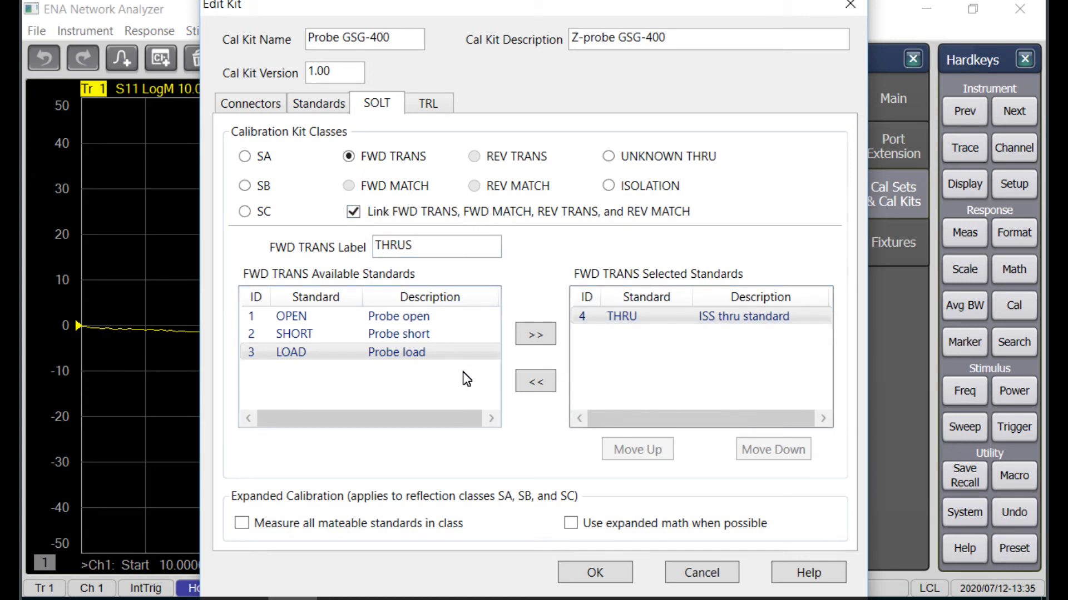
- Accept the Probe GSG-400 kit, widen the Kit Name column to show full names and close the cal kit manager with changes kept
left_click(594, 571)
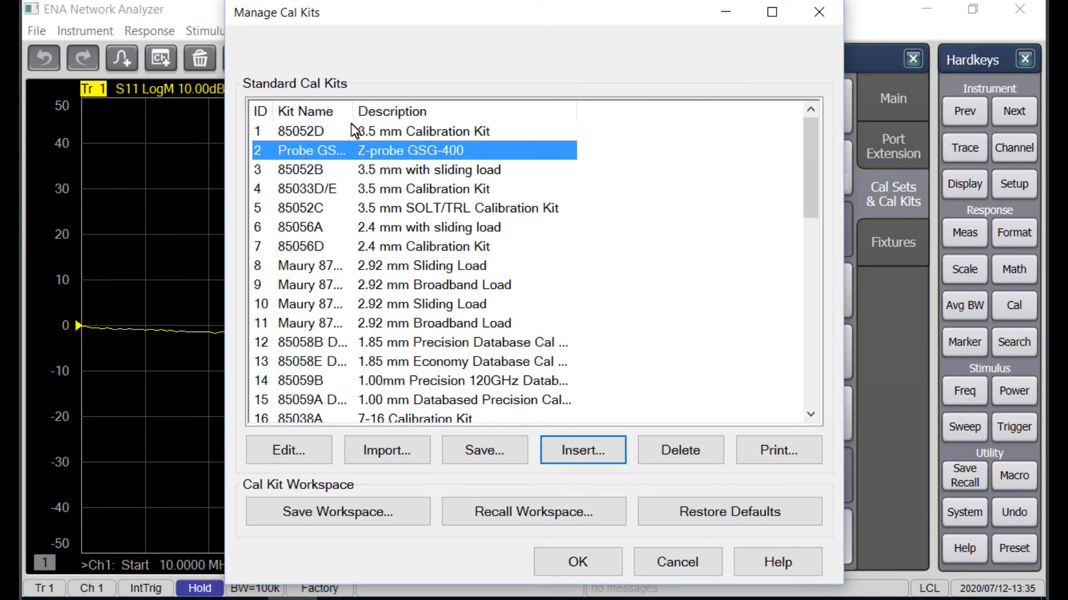
left_click_drag(353, 110, 392, 111)
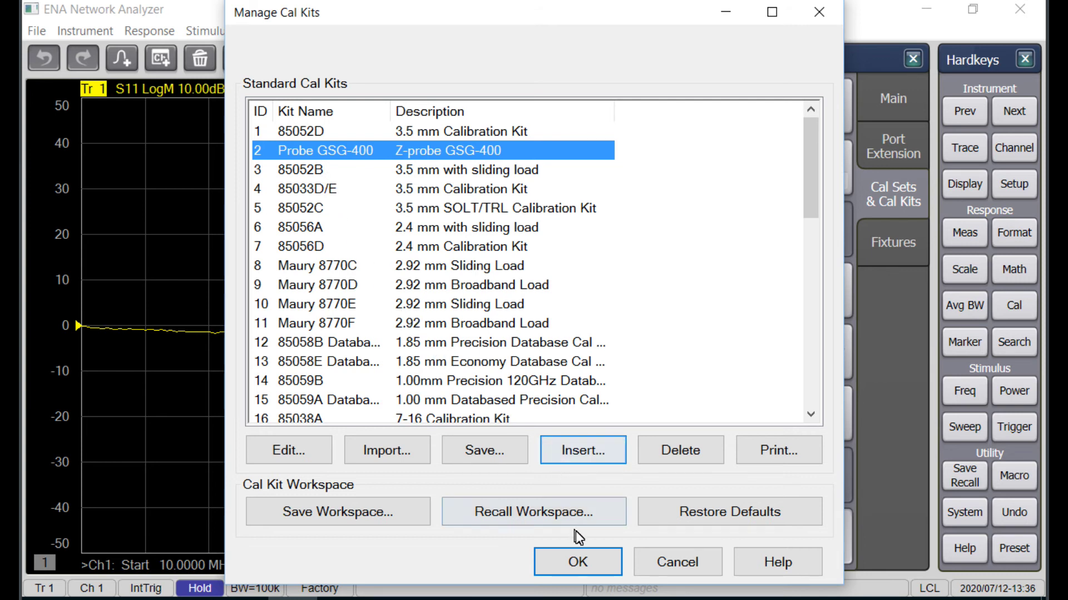
left_click(592, 562)
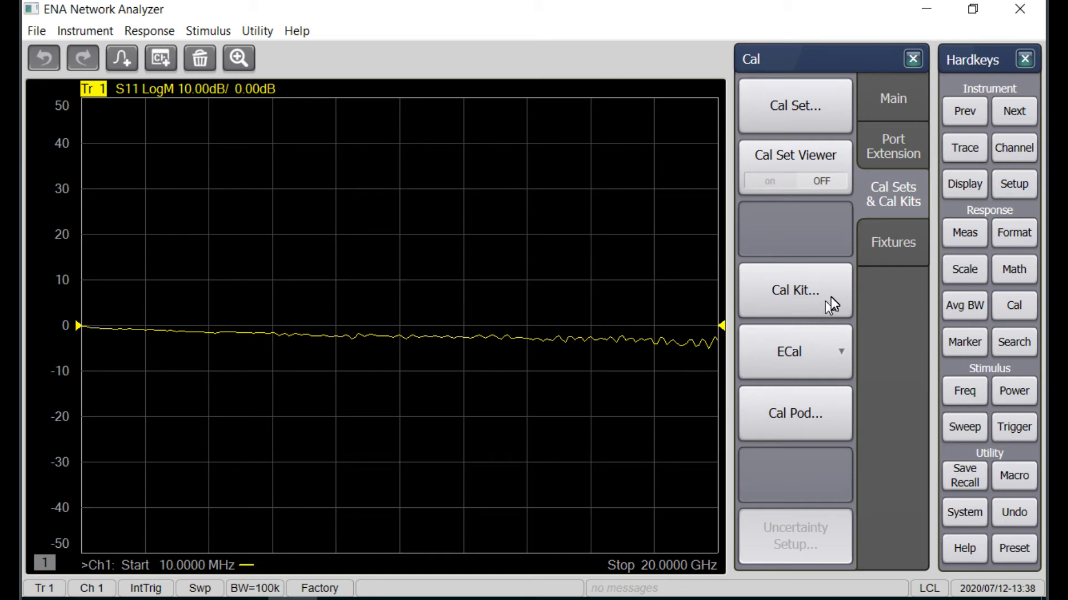
- Start a guided Smart Cal from the main calibration functions
left_click(915, 59)
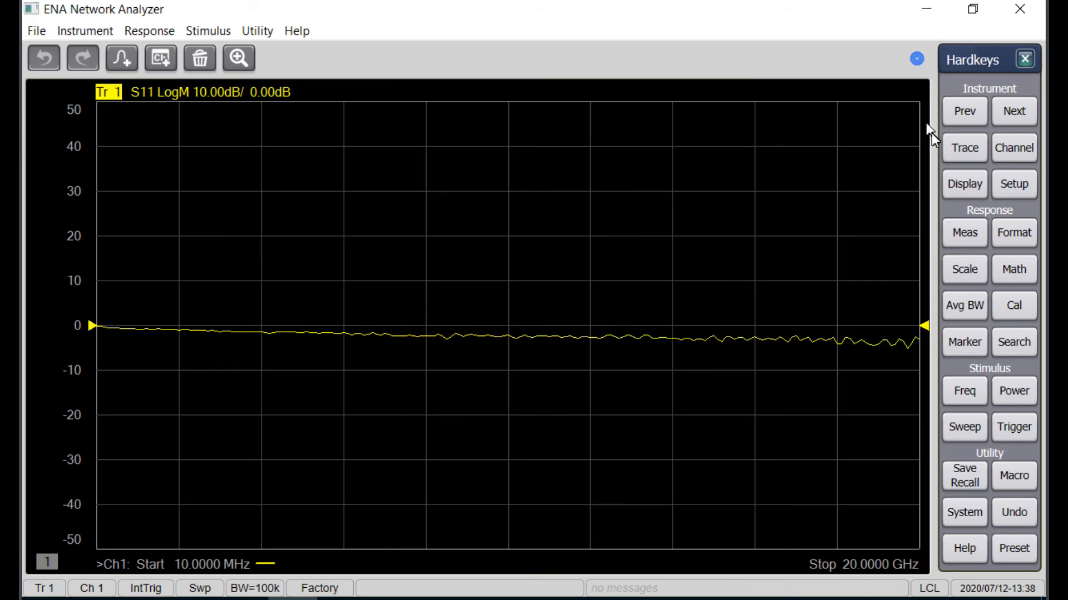
left_click(1027, 309)
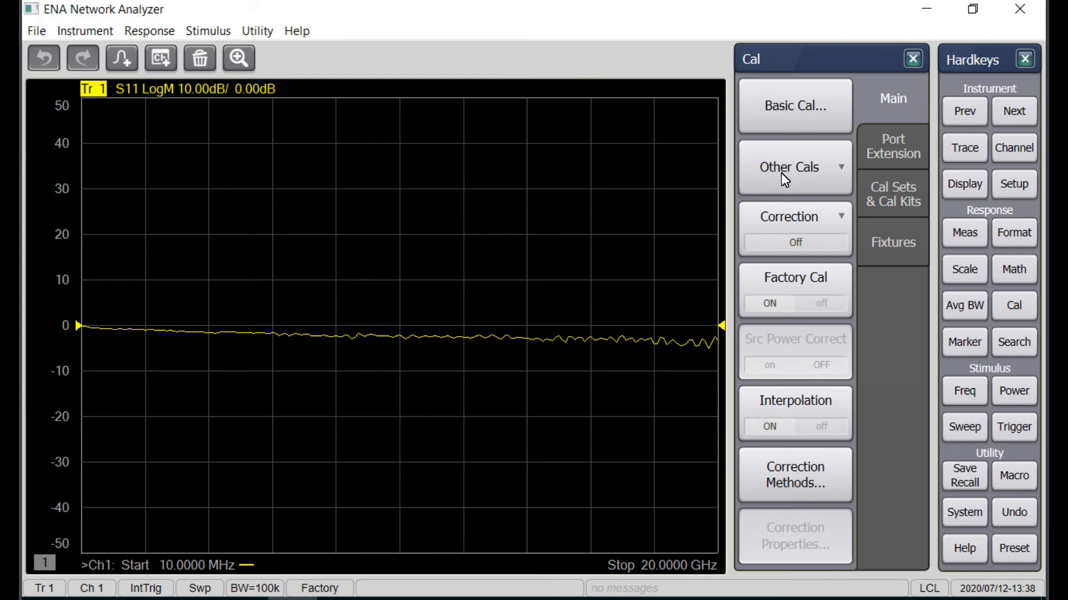
left_click(896, 105)
left_click(798, 170)
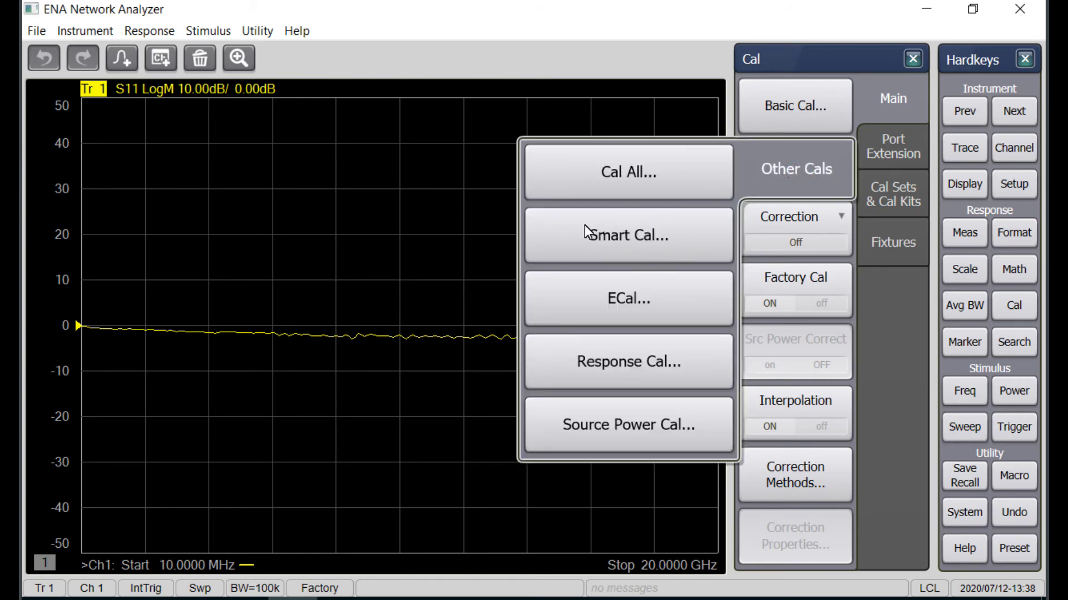
left_click(662, 245)
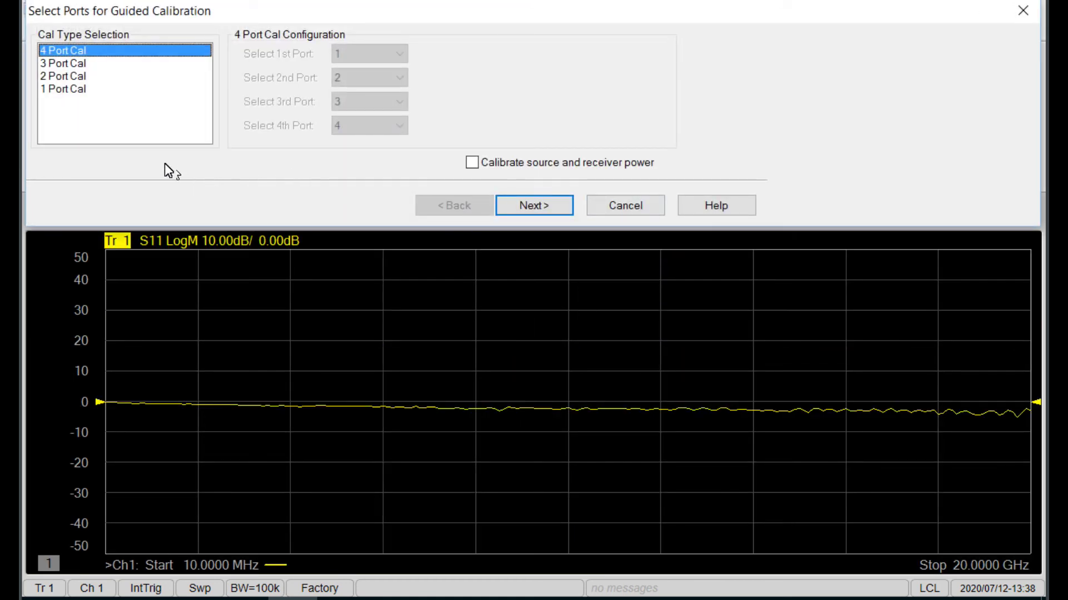
- Choose a 2 Port Cal on ports 1 and 2 and proceed to the DUT connector and cal kit selection
left_click(77, 81)
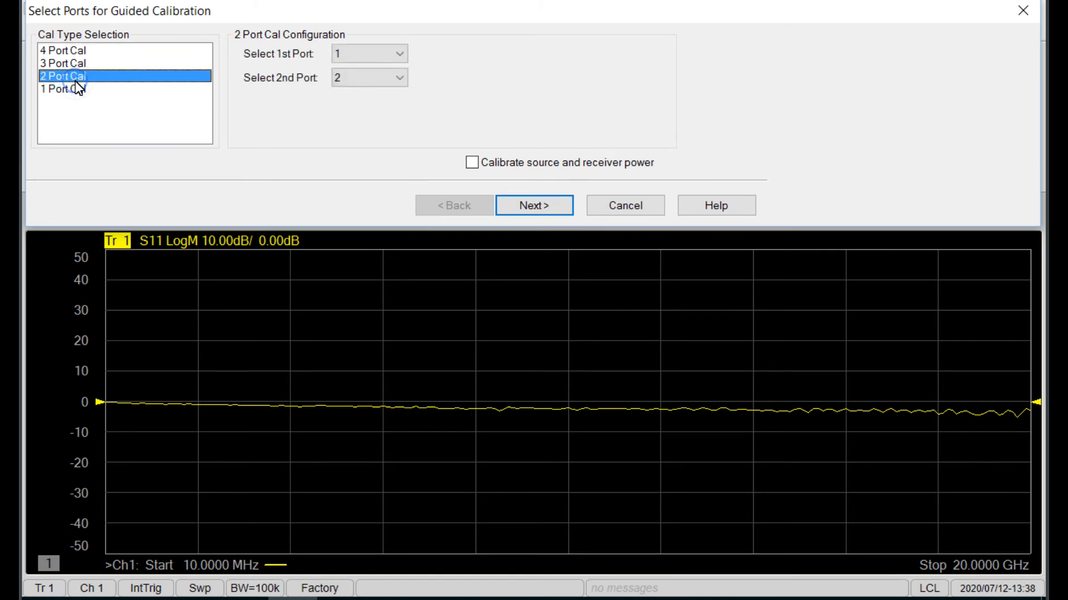
left_click(371, 57)
left_click(371, 56)
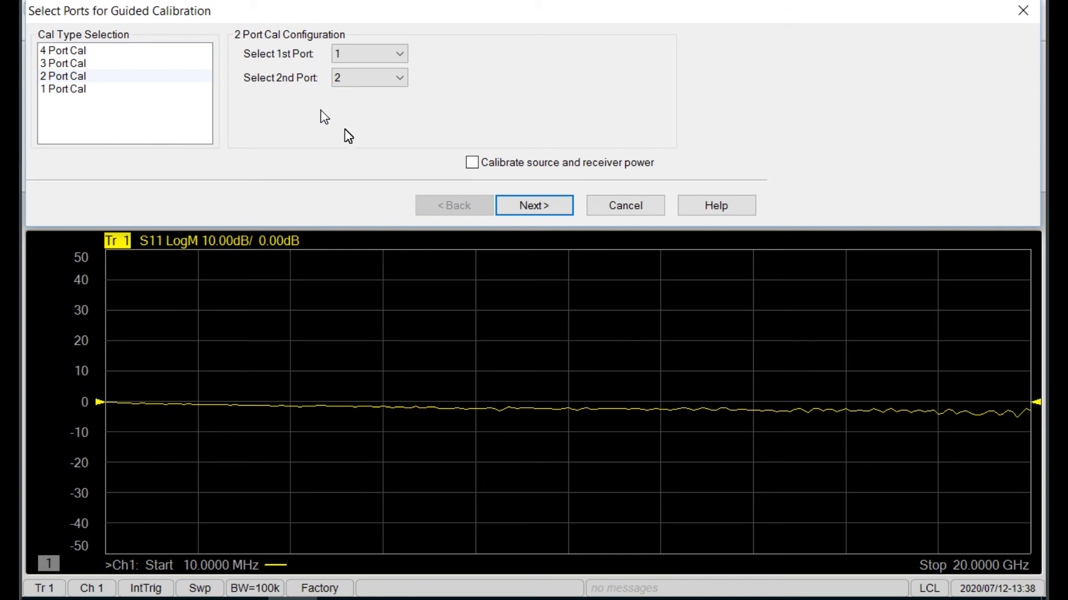
left_click(551, 206)
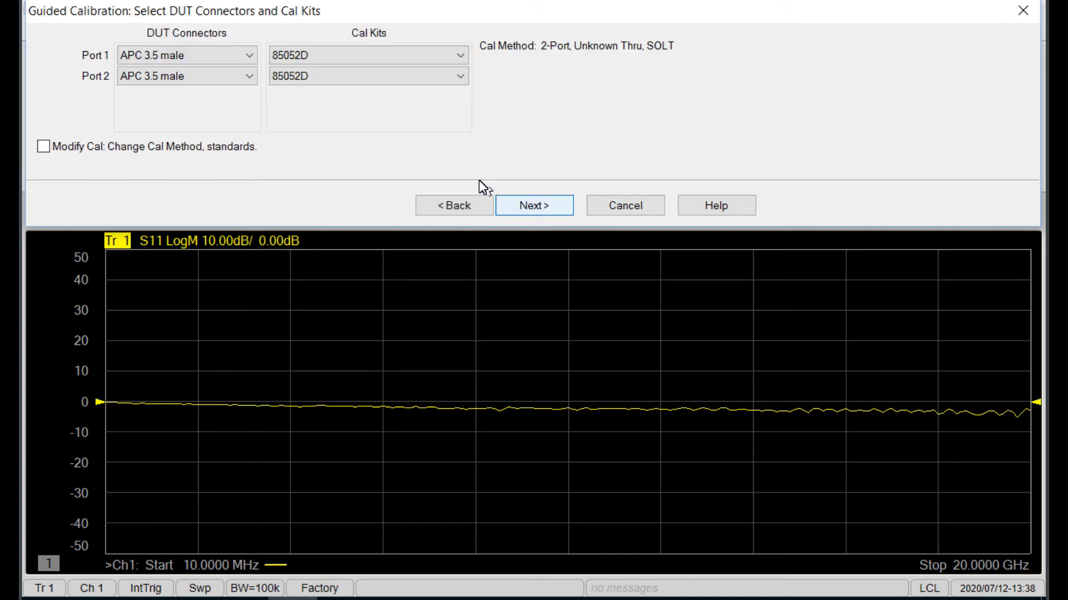
- Set the DUT connectors of ports 1 and 2 to Probe with the Probe GSG-400 cal kit and proceed to the guided steps
left_click(183, 75)
left_click(149, 55)
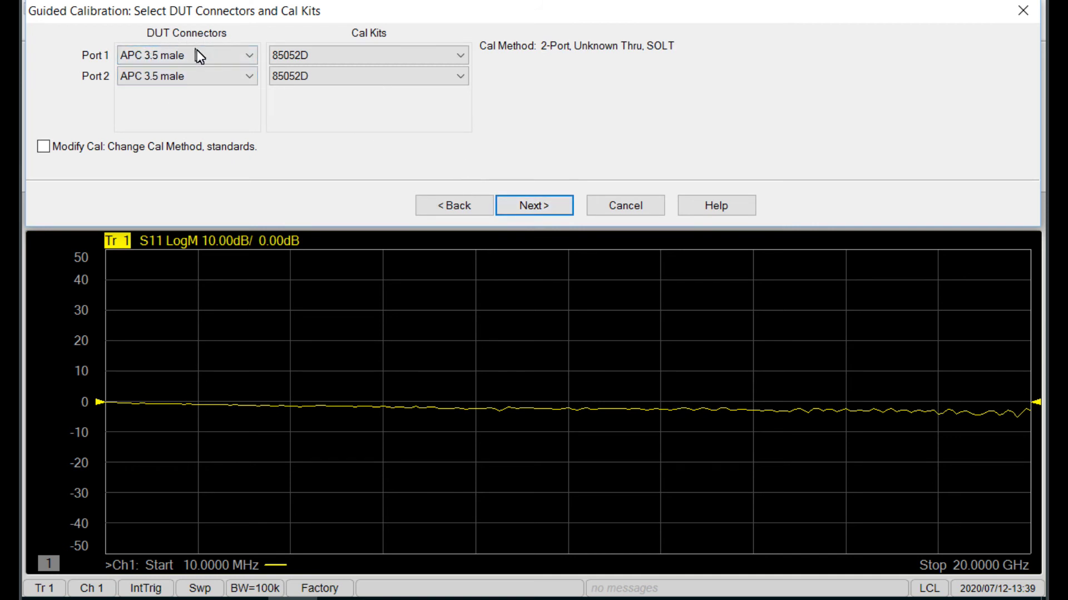
left_click(227, 54)
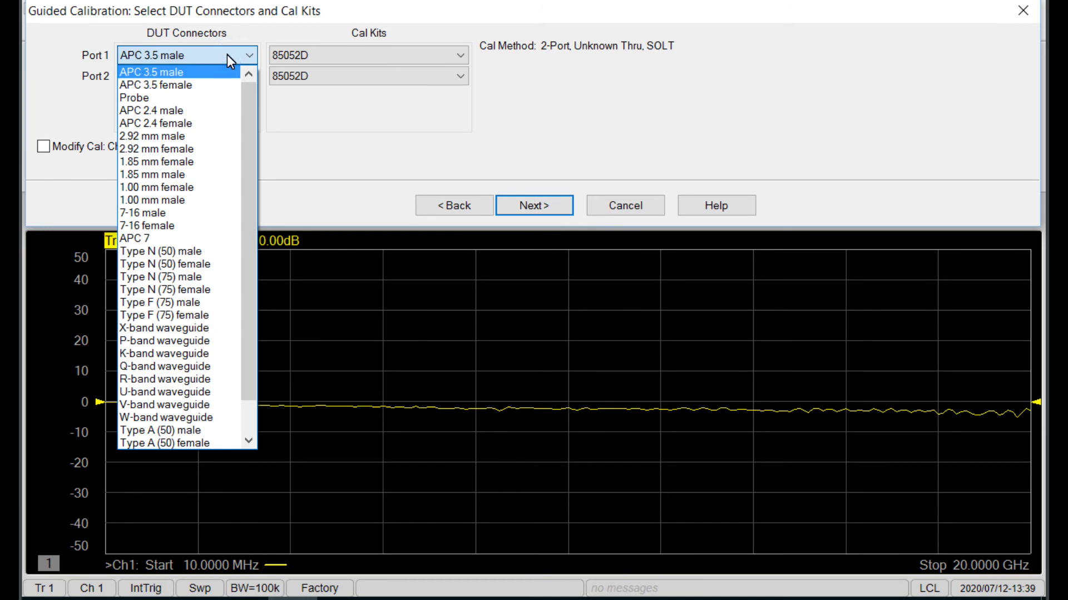
left_click(155, 99)
left_click(159, 74)
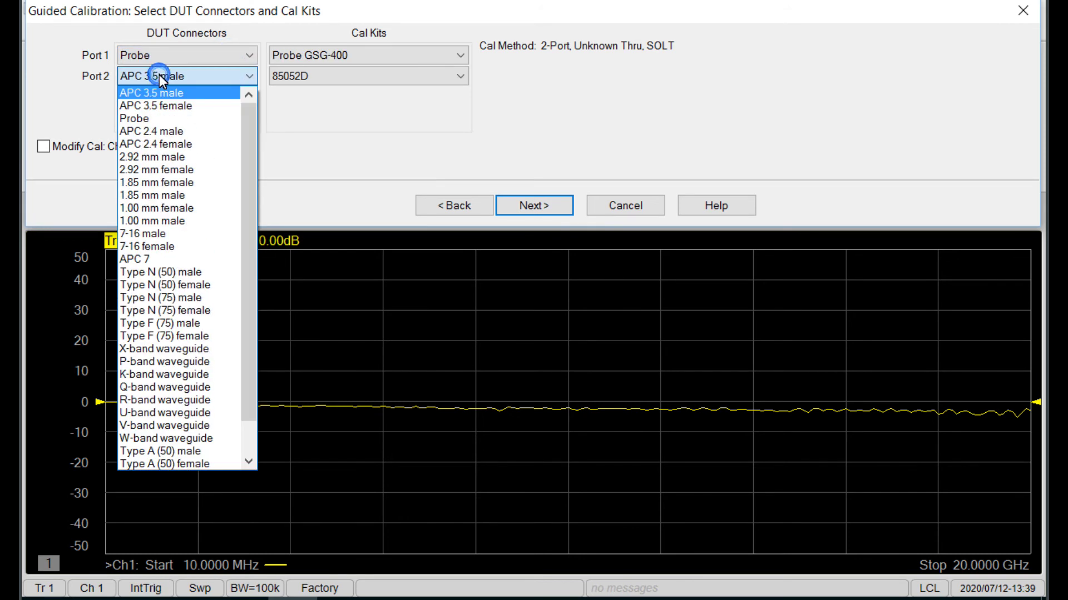
left_click(155, 118)
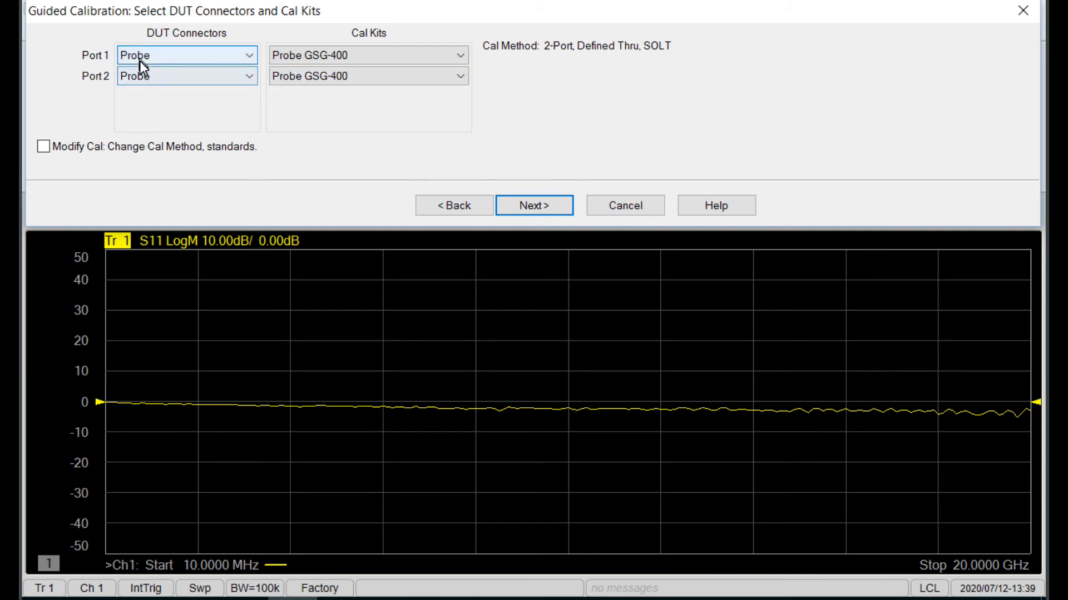
left_click(389, 60)
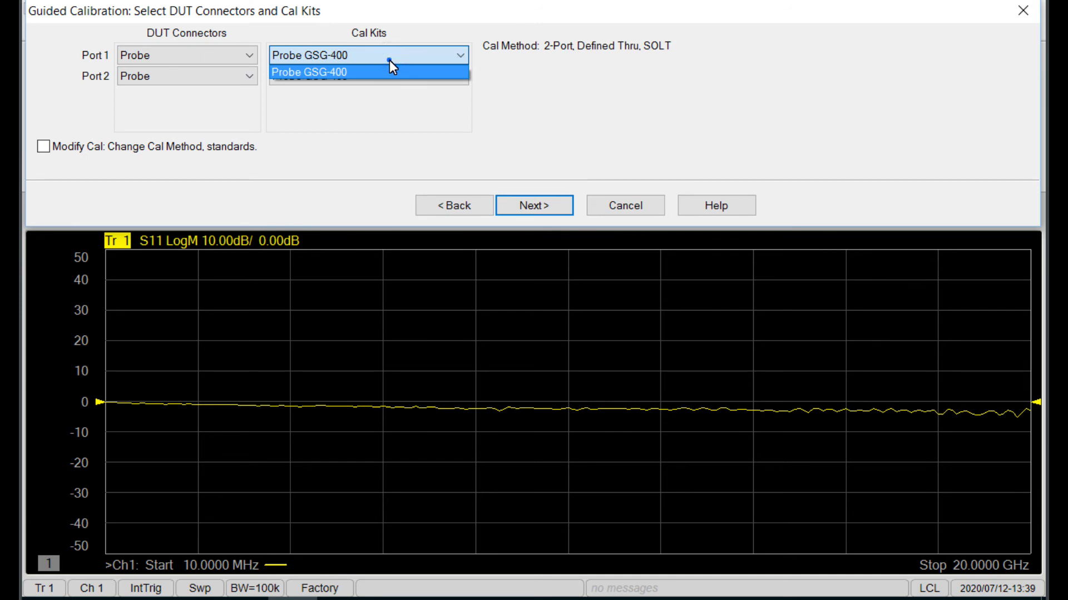
left_click(389, 60)
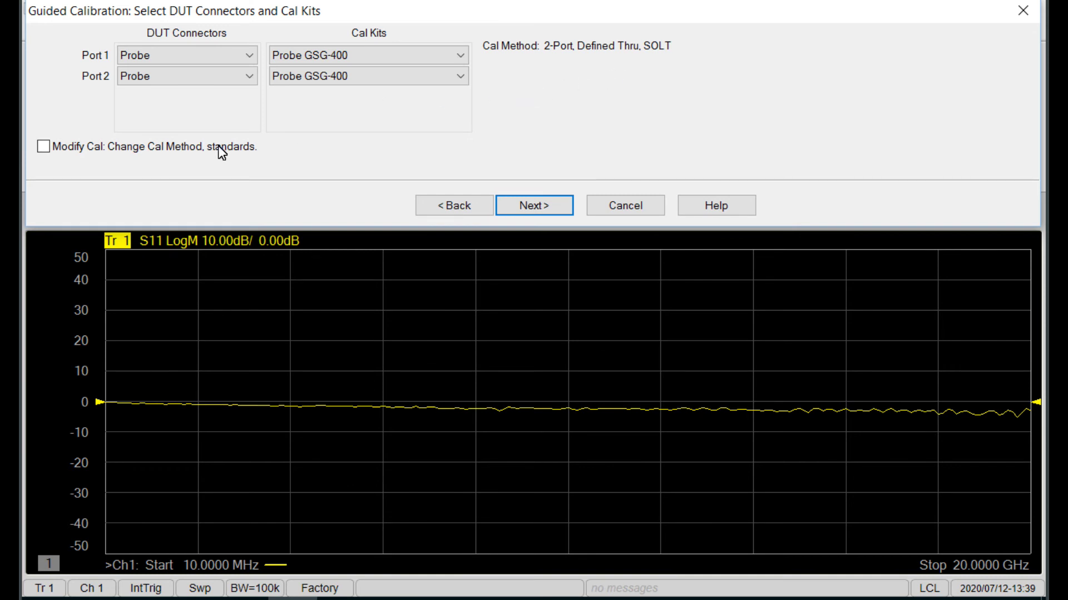
left_click(527, 208)
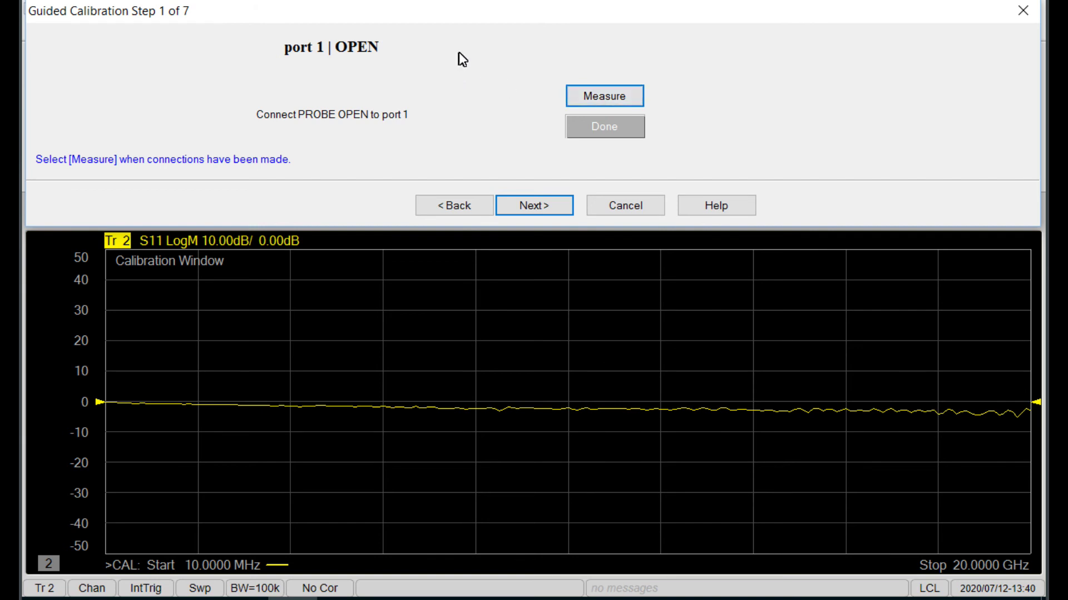
- Review the port 1 OPEN, SHORT and LOAD prompts without measuring and advance to the port 2 OPEN
left_click(527, 207)
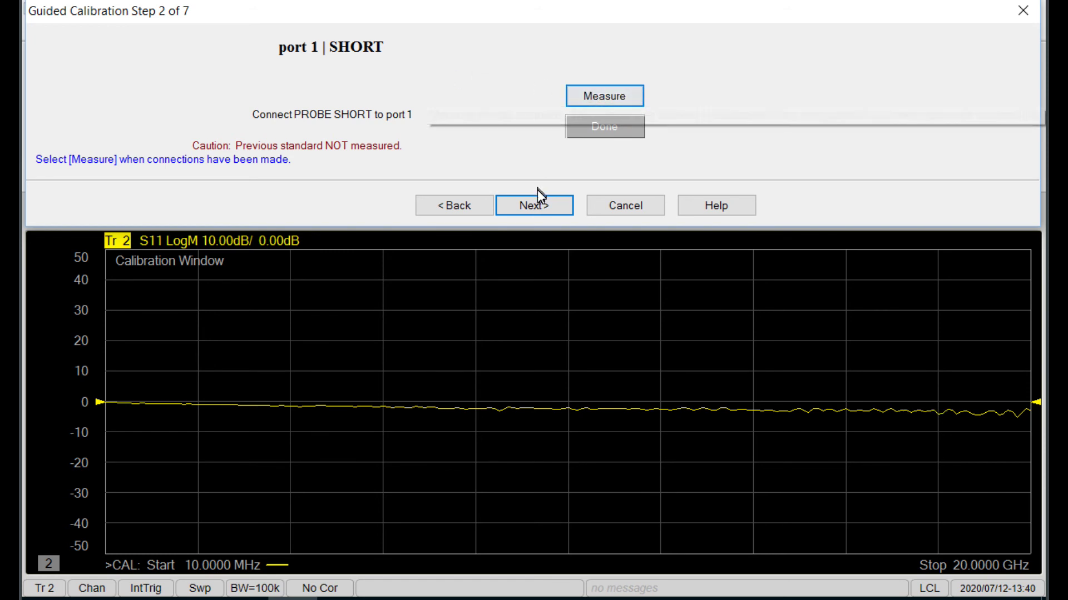
left_click(534, 205)
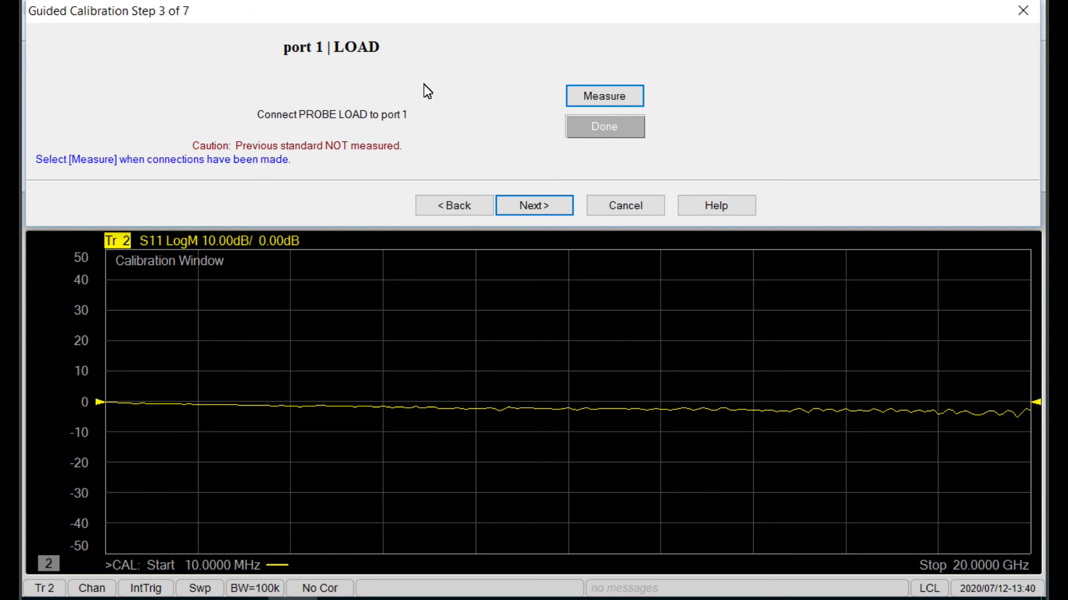
left_click(459, 210)
left_click(459, 210)
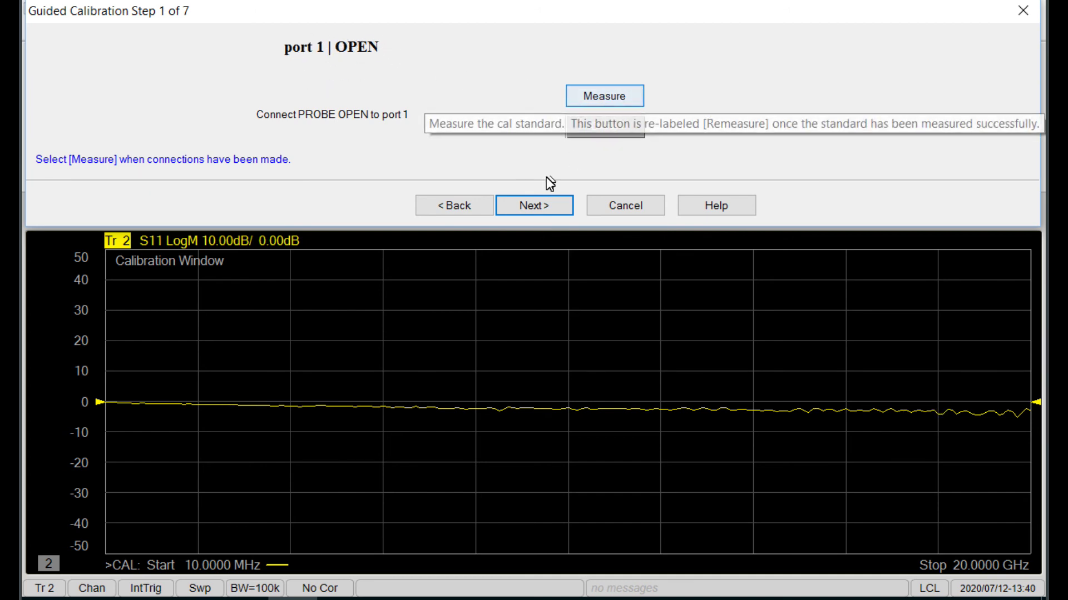
left_click(535, 207)
left_click(536, 206)
left_click(536, 207)
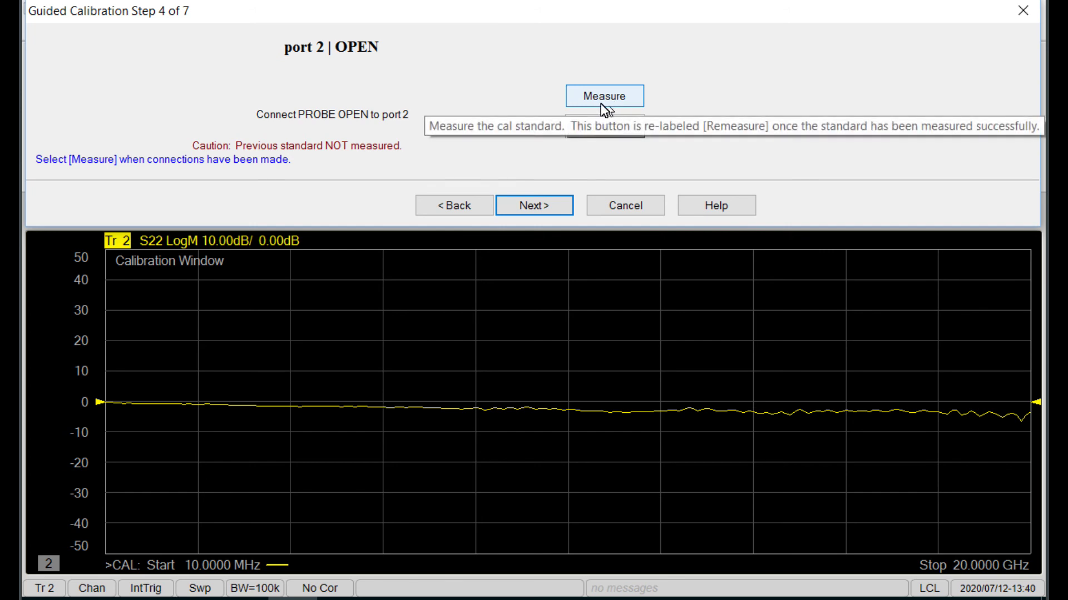
- Return to the port 1 prompts and compare their OPEN and SHORT standards with those of port 2
left_click(452, 212)
left_click(452, 212)
left_click(451, 211)
left_click(509, 205)
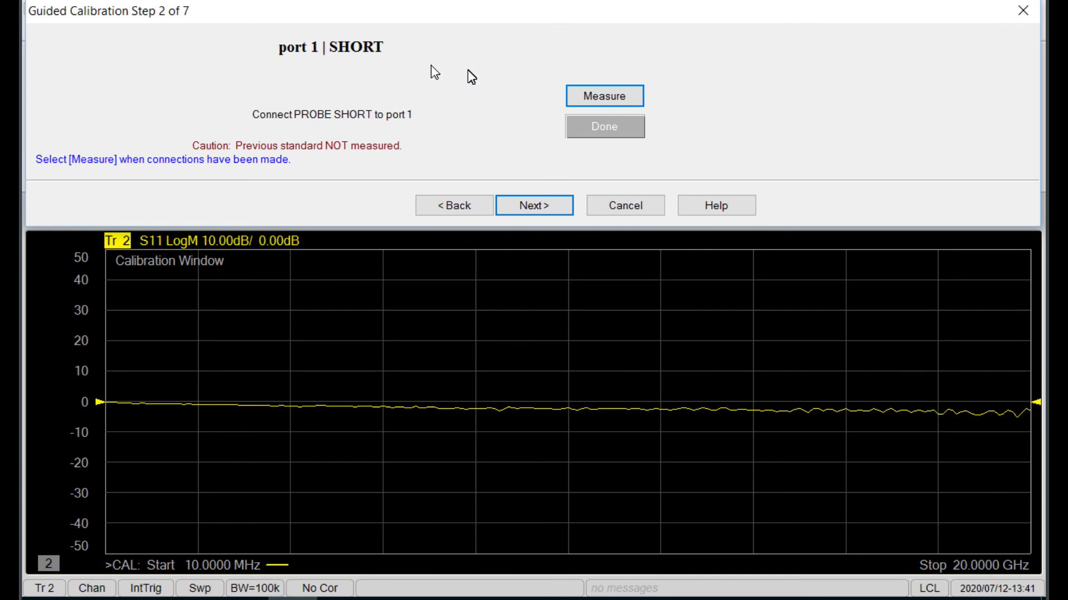
left_click(516, 206)
left_click(516, 204)
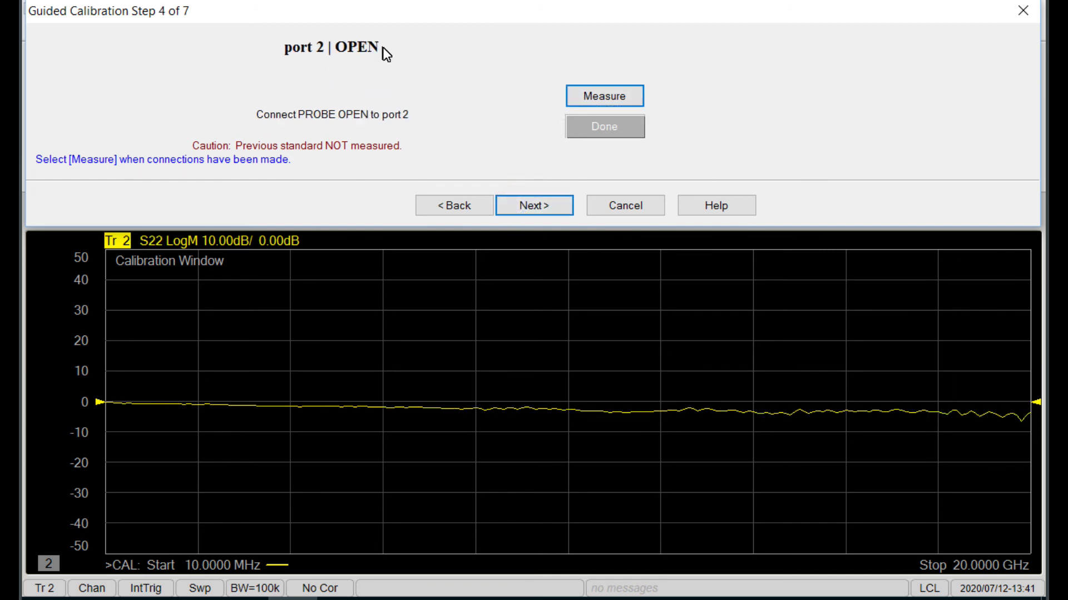
left_click(538, 206)
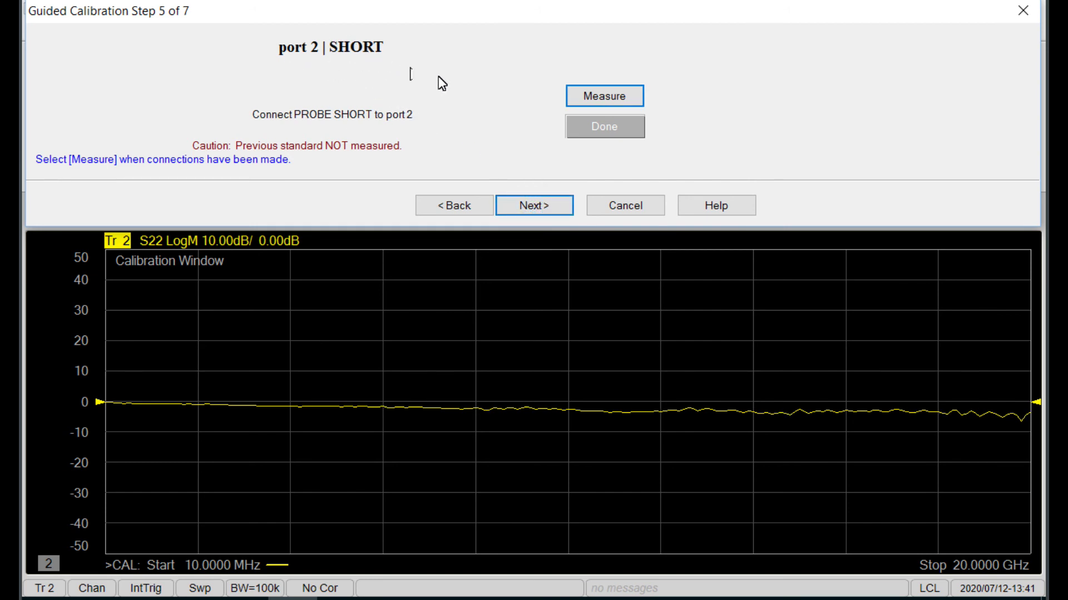
- Compare the LOAD prompts of ports 1 and 2 and advance to the THRU between the two ports
left_click(446, 205)
left_click(446, 206)
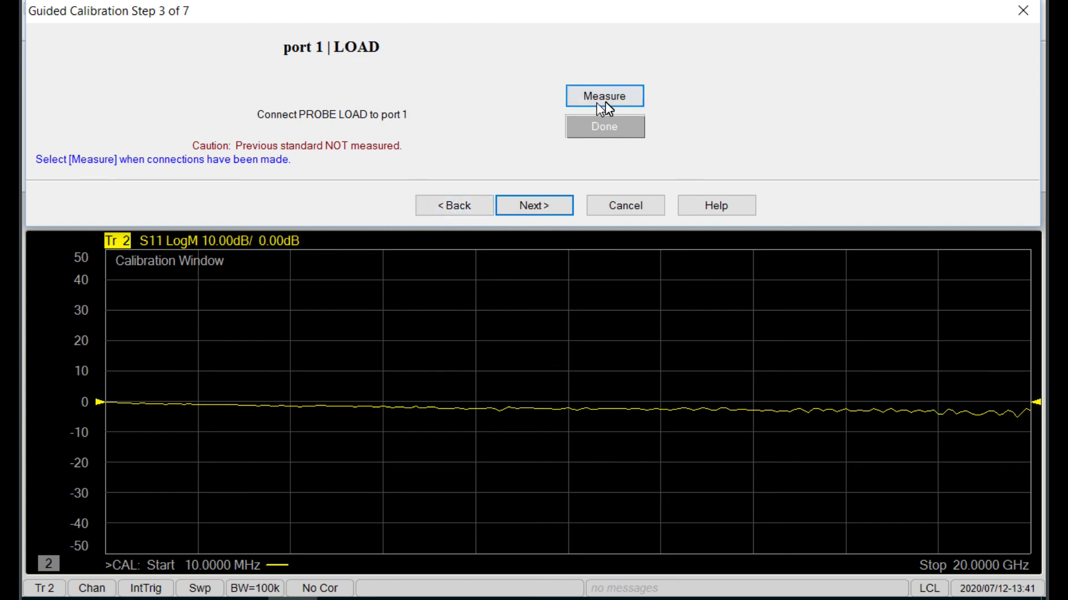
left_click(545, 209)
left_click(546, 211)
left_click(544, 211)
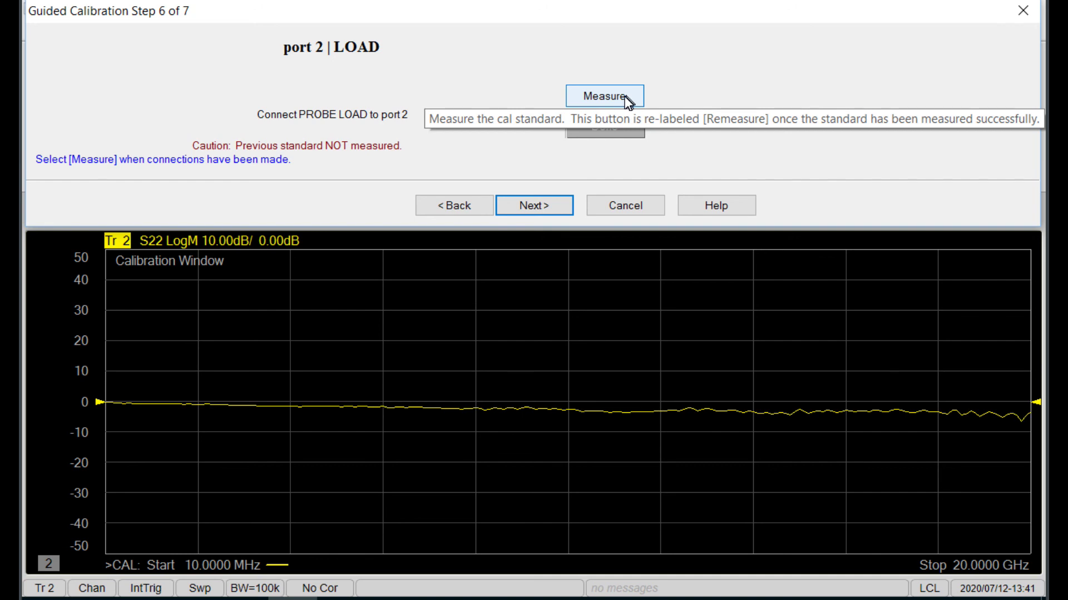
left_click(535, 206)
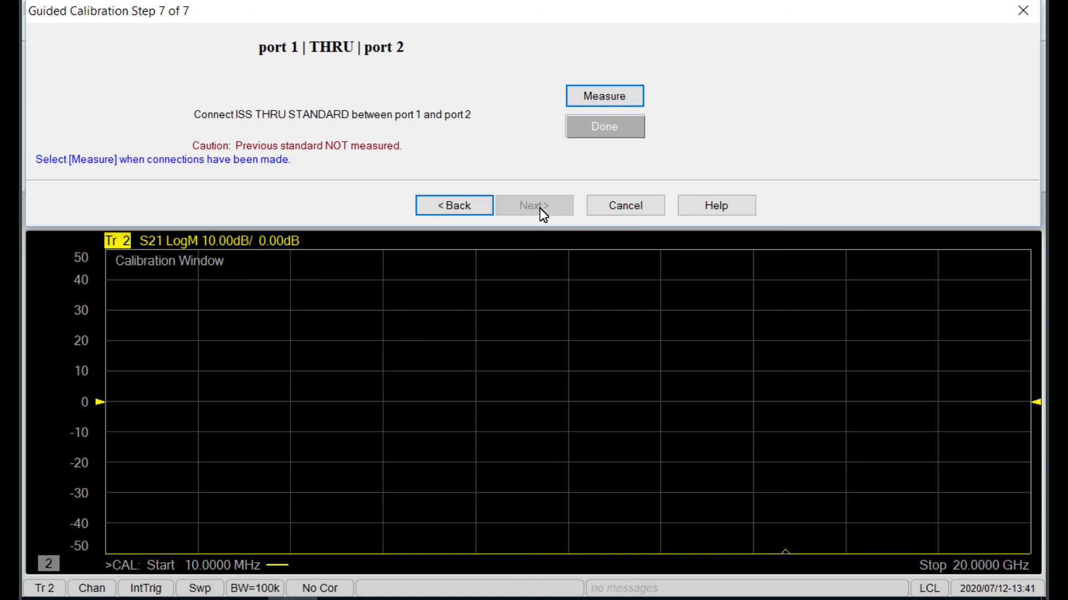
- Go back to the port selection, choose a 4 Port Cal and proceed to the DUT connectors and cal kits
left_click(469, 207)
left_click(469, 207)
left_click(468, 207)
left_click(469, 207)
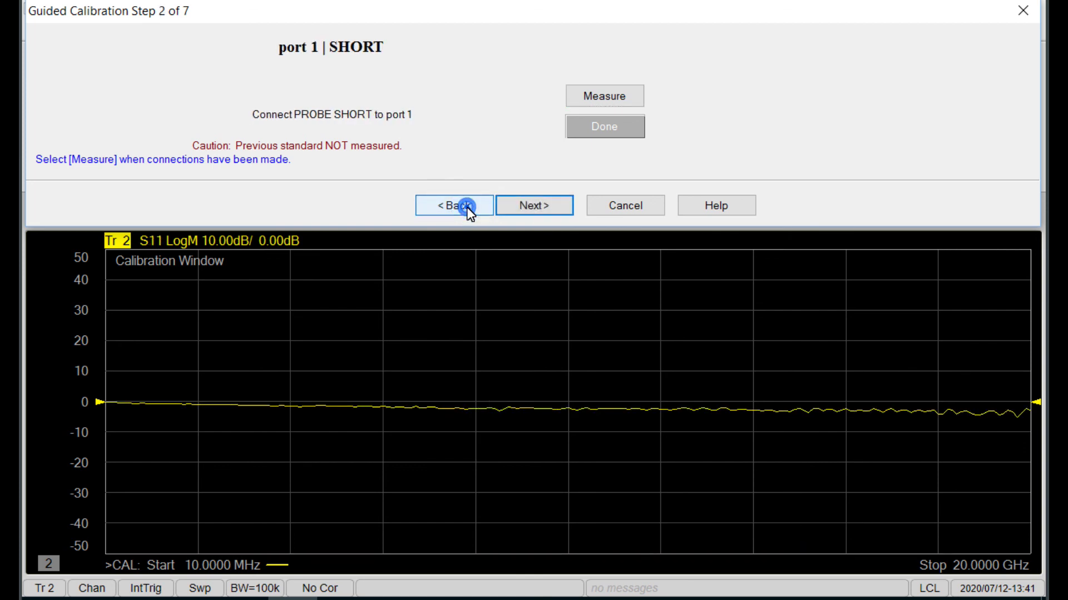
left_click(468, 207)
left_click(467, 206)
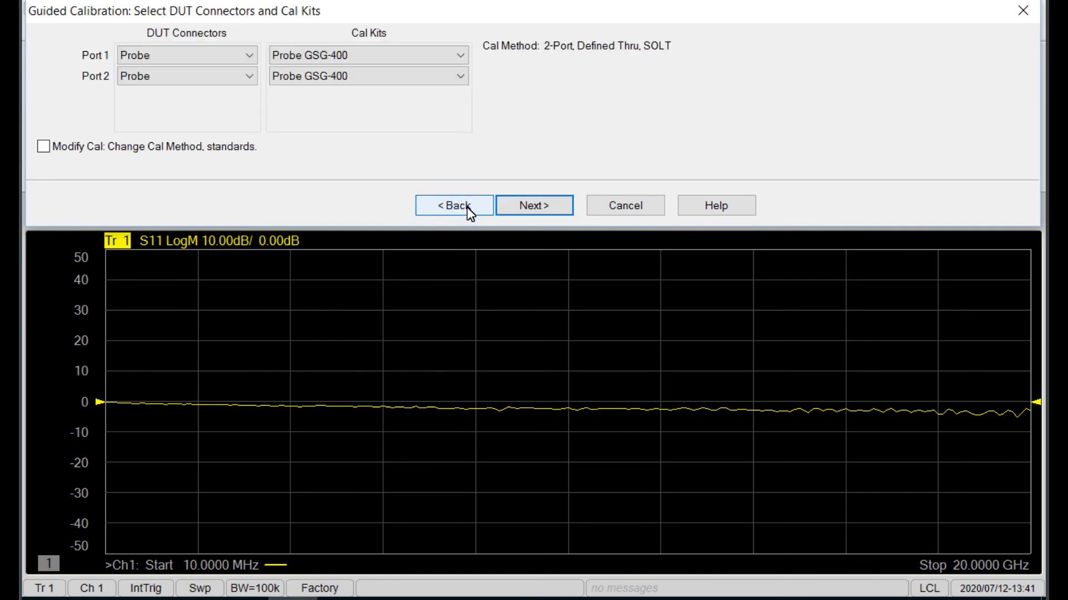
left_click(468, 207)
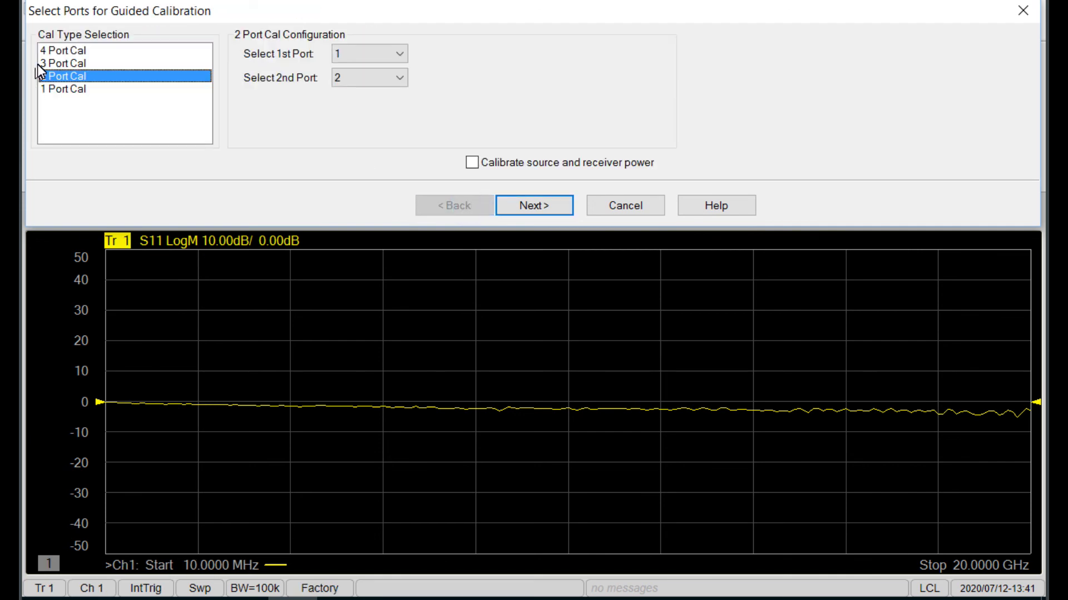
left_click(55, 52)
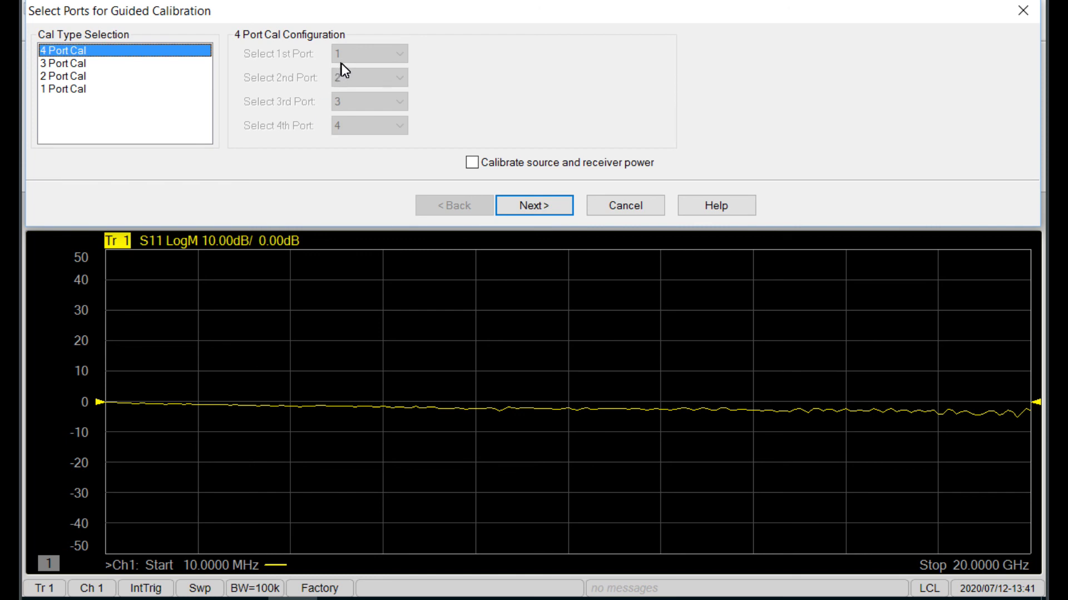
left_click(518, 207)
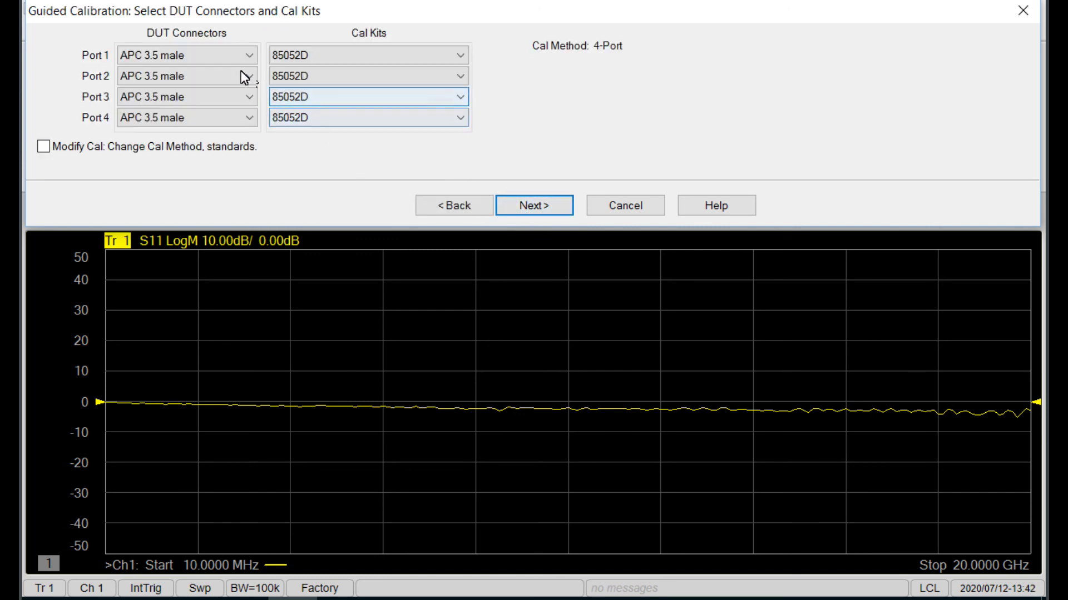
- Set the DUT connectors of all four ports to Probe with the Probe GSG-400 cal kit
left_click(207, 57)
left_click(189, 99)
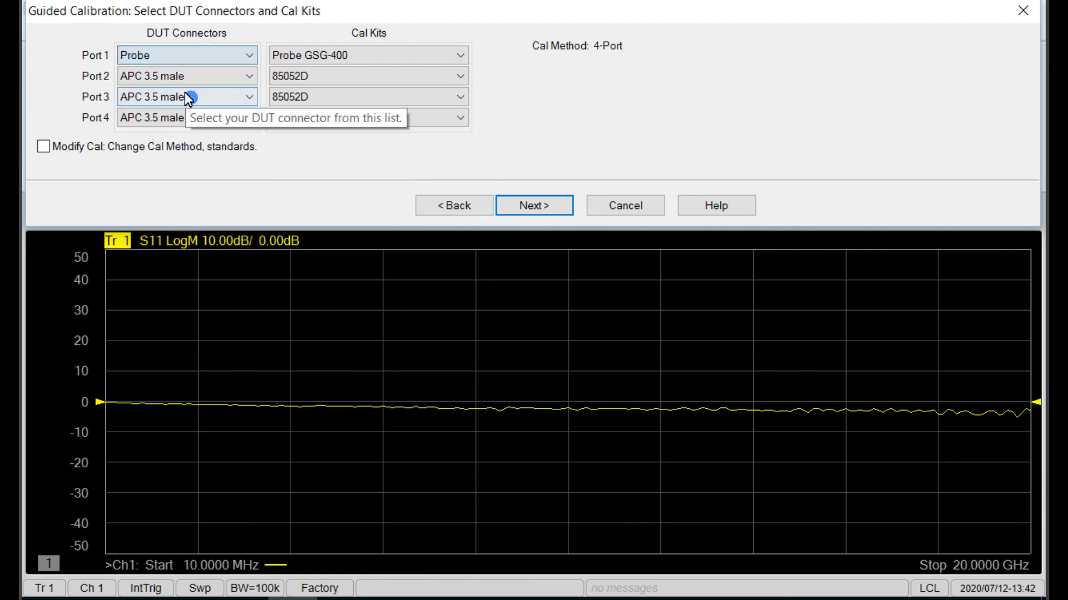
left_click(182, 80)
left_click(184, 116)
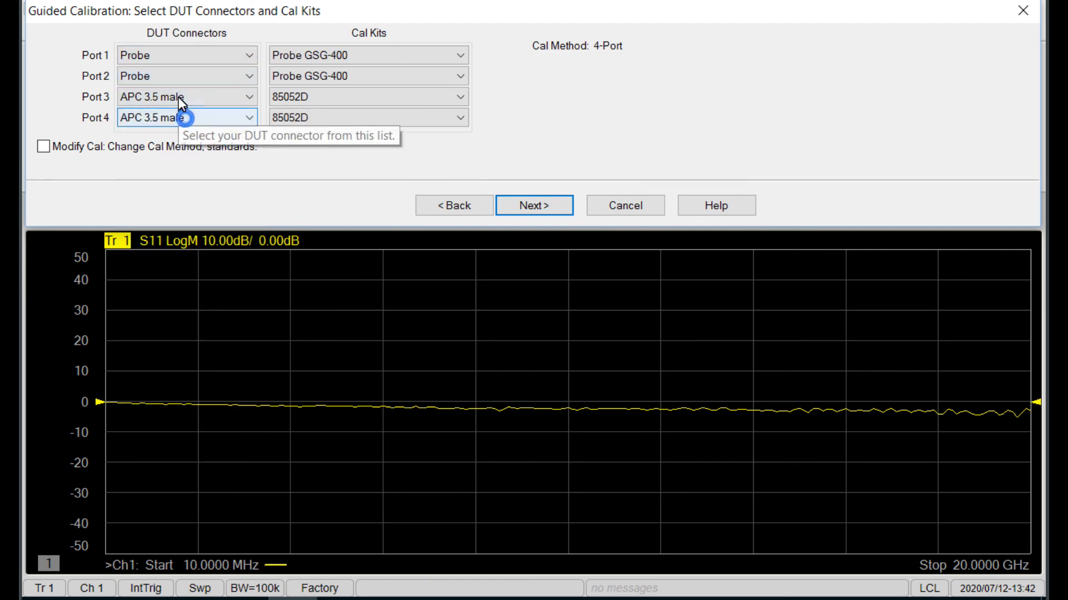
left_click(178, 97)
left_click(179, 134)
left_click(178, 120)
left_click(184, 161)
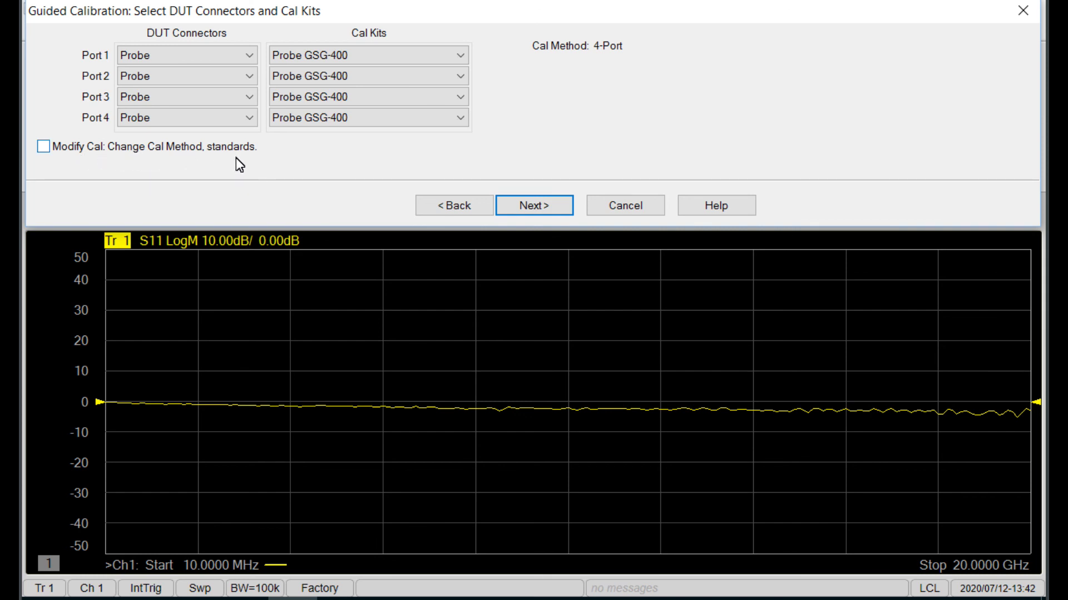
- Enable Modify Cal and, in the thru configuration, change Thru #2 to run between ports 3 and 4
left_click(44, 146)
left_click(521, 206)
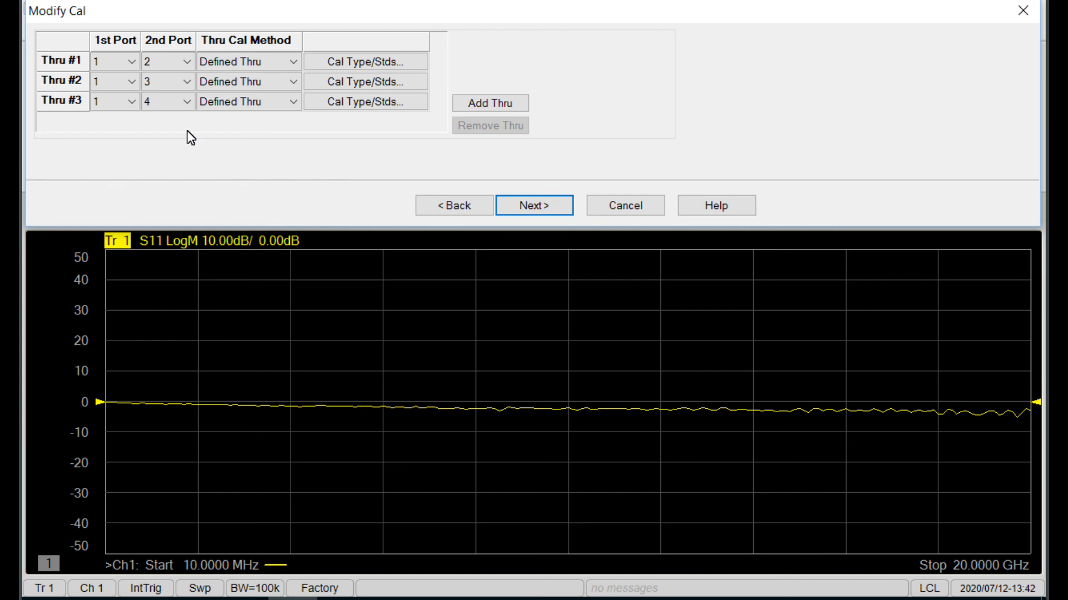
left_click(117, 81)
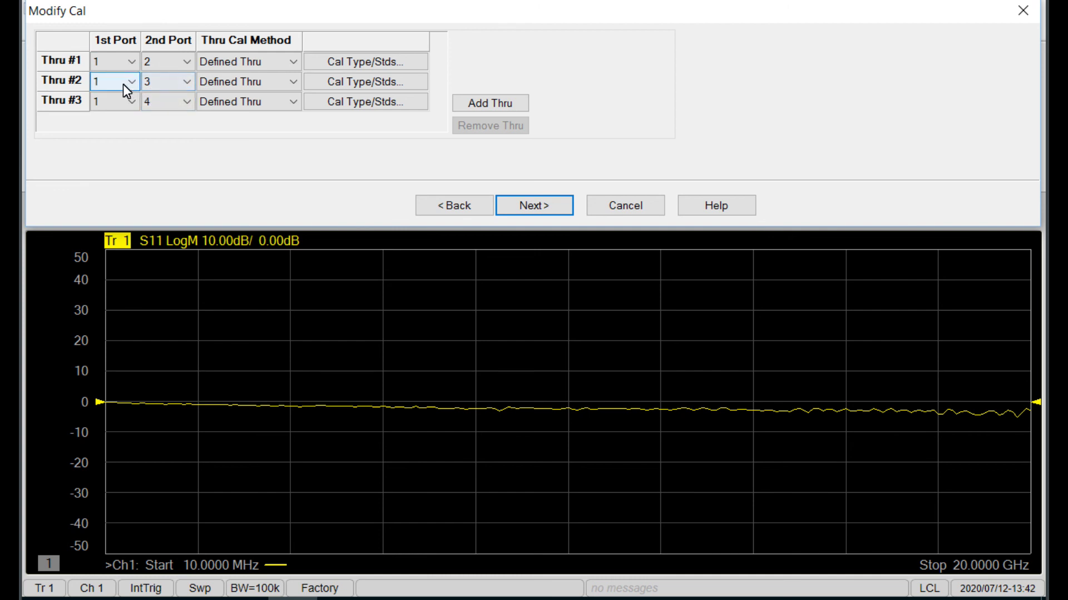
left_click(122, 85)
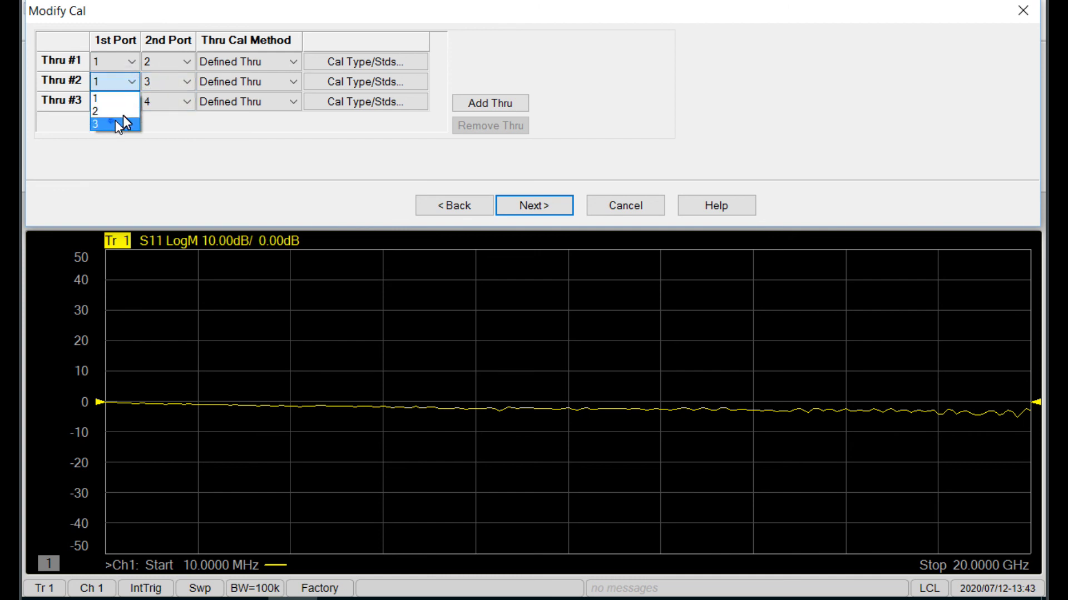
left_click(114, 121)
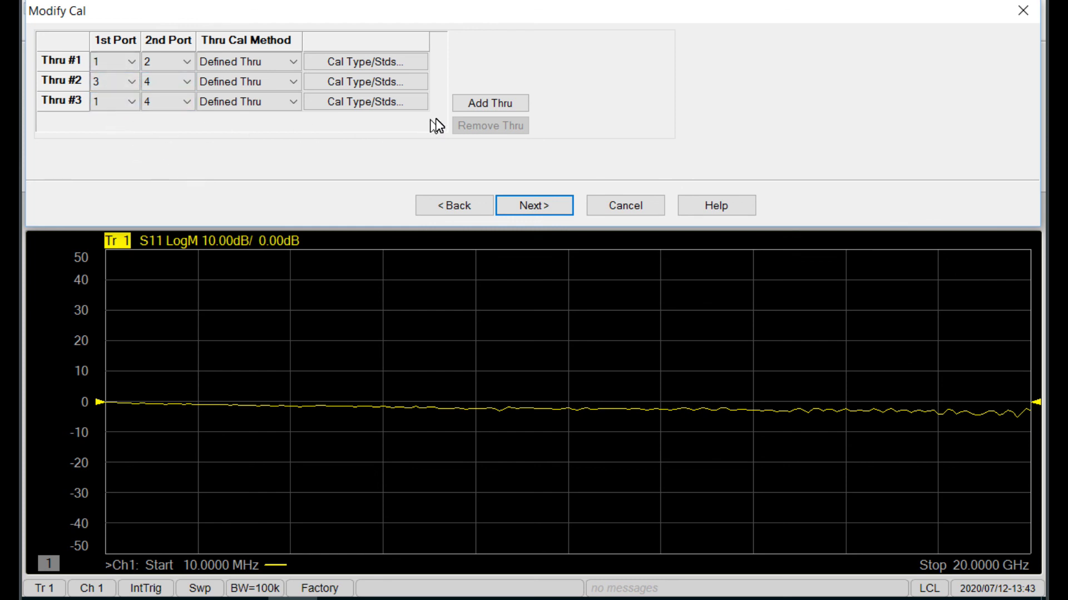
- Add a fourth thru and set it between ports 2 and 3 with the Defined Thru method
left_click(466, 108)
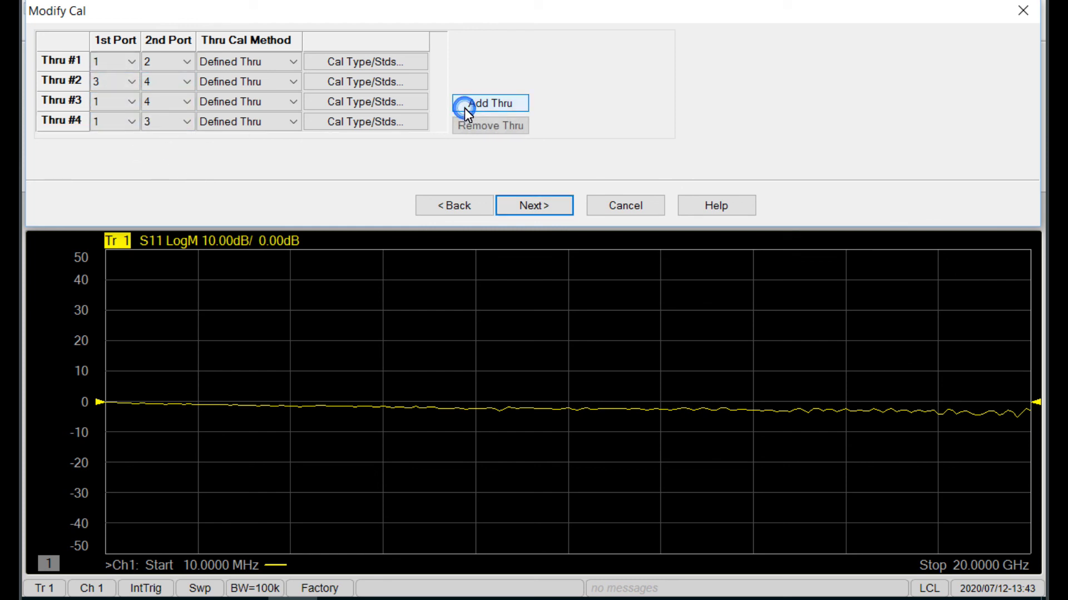
left_click(123, 123)
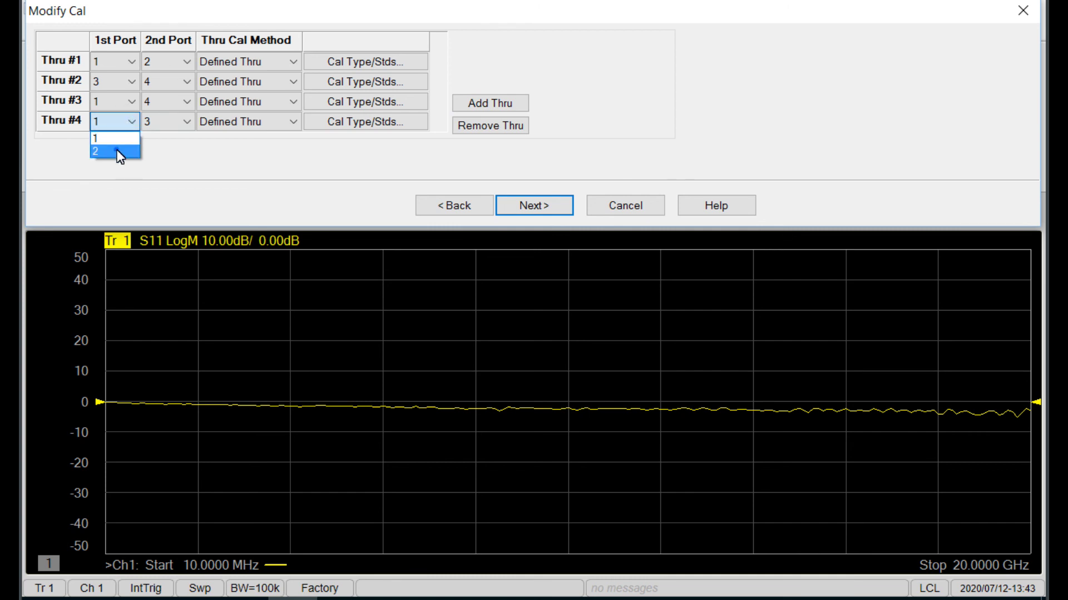
left_click(117, 149)
left_click(150, 139)
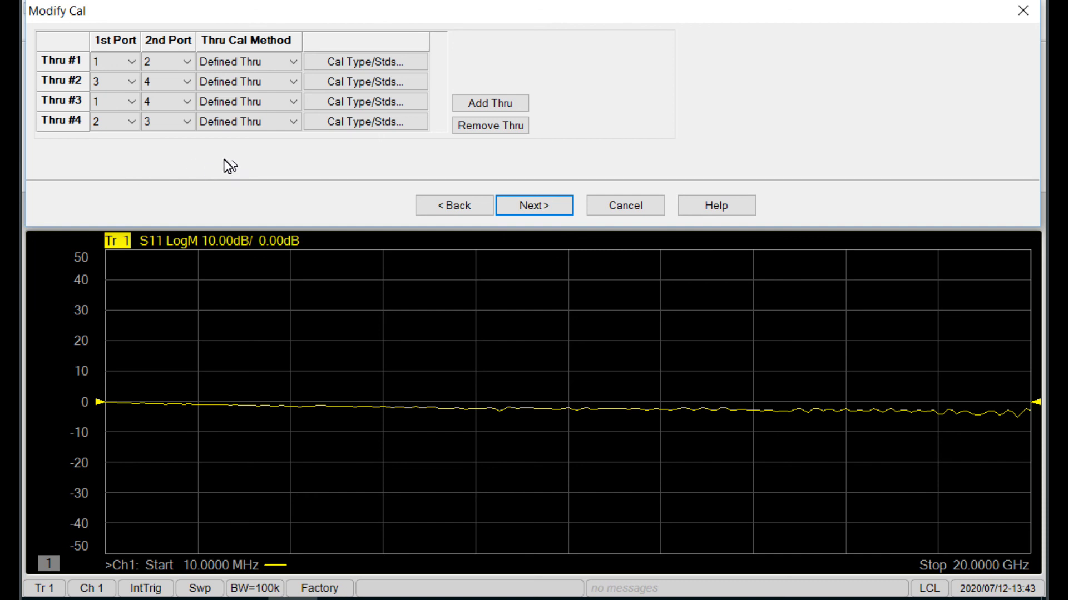
left_click(187, 122)
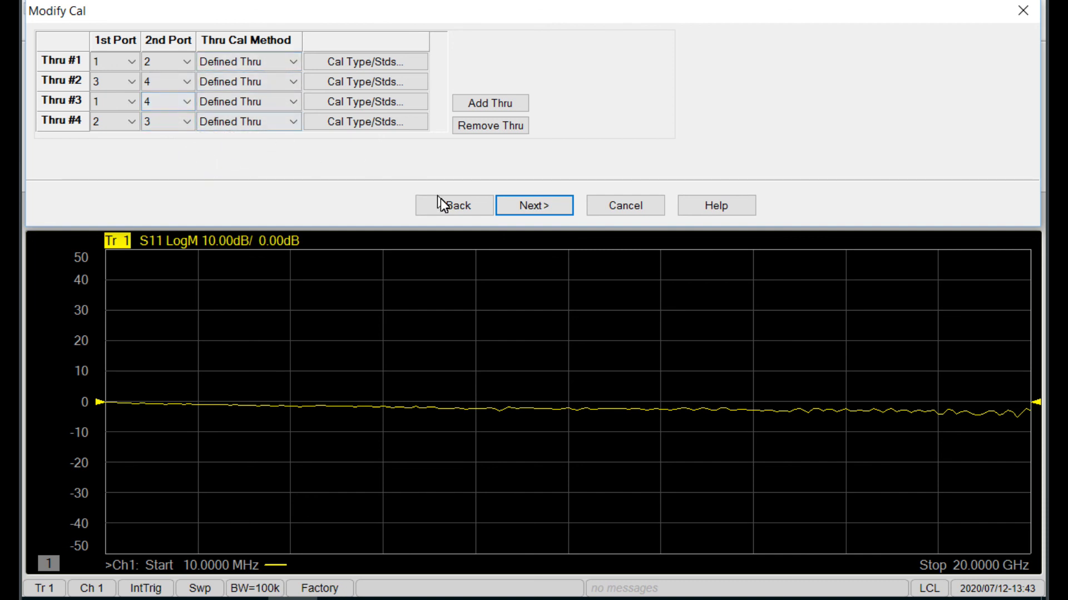